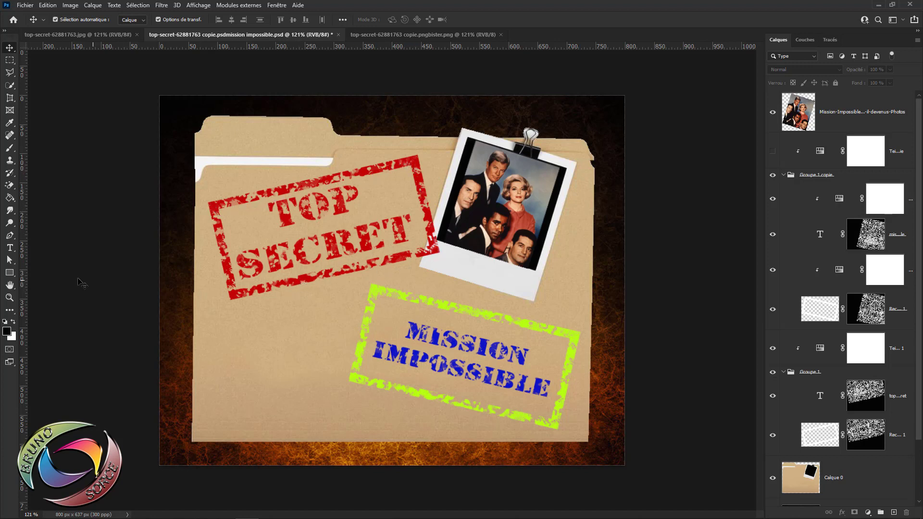
# Step: Return to the top-secret-62881763.jpg folder photo with the Move tool active
pyautogui.click(10, 273)
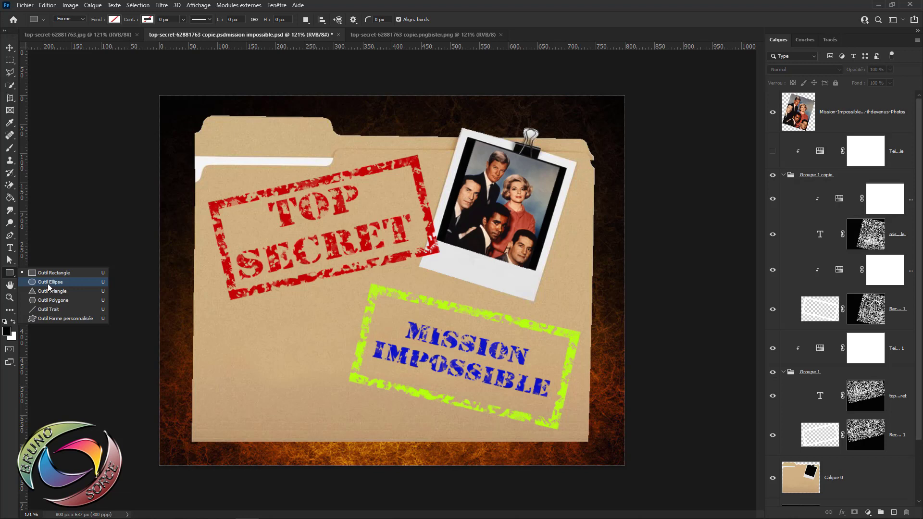
pyautogui.press('v')
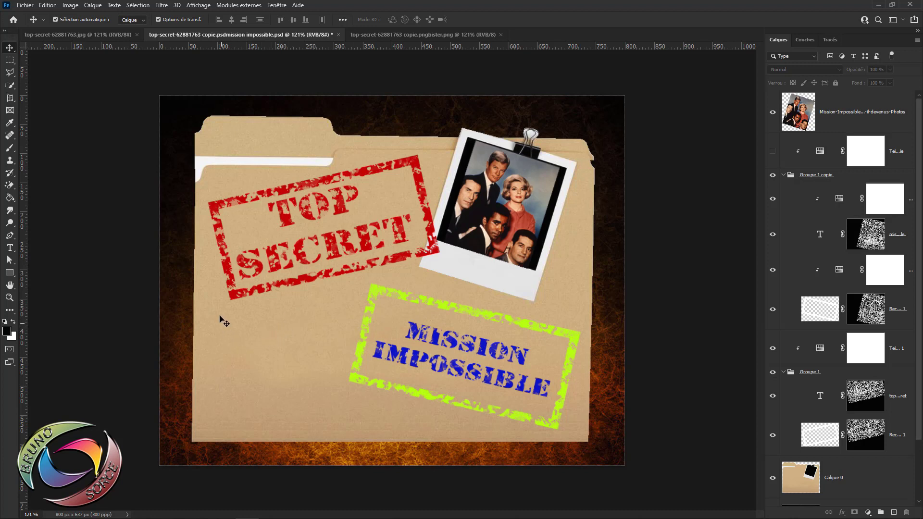
pyautogui.click(103, 35)
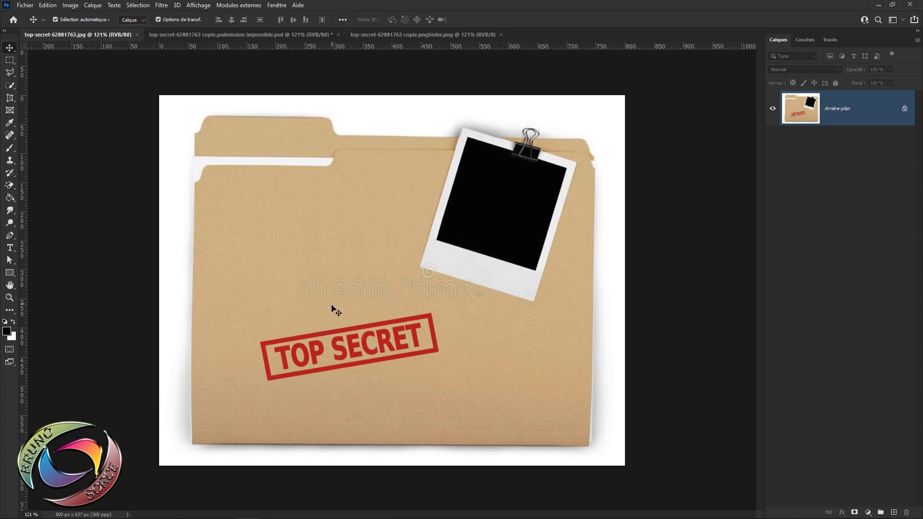
# Step: Show the transparent folder copy 'top-secret-62881763 copie.pngbister.png' and select layer Calque 1
pyautogui.click(419, 36)
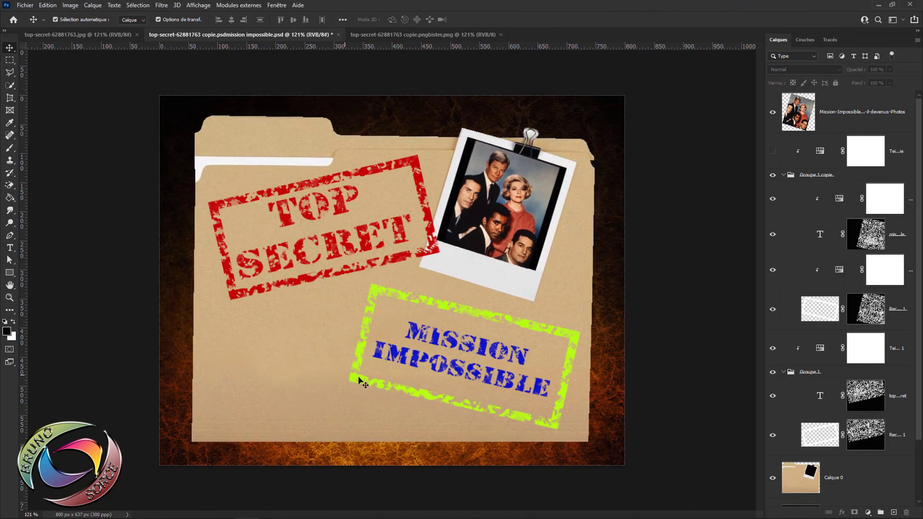
pyautogui.click(414, 37)
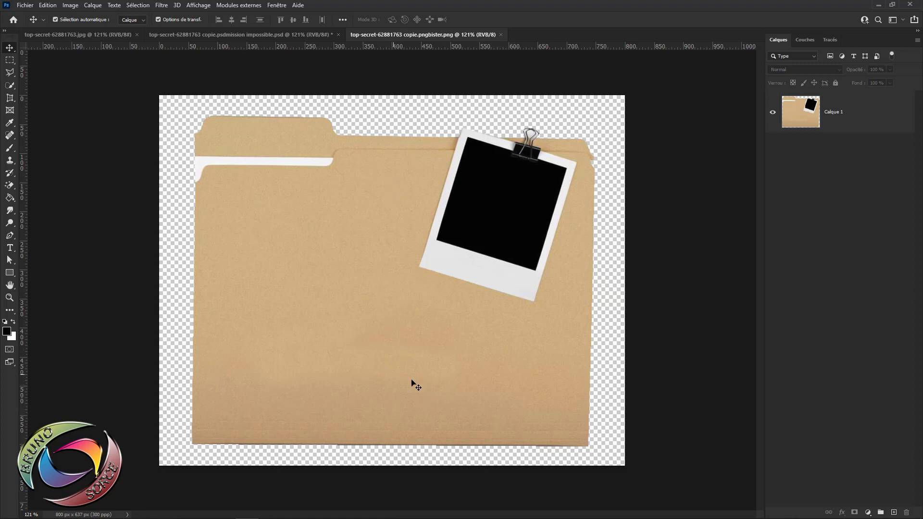
pyautogui.click(246, 269)
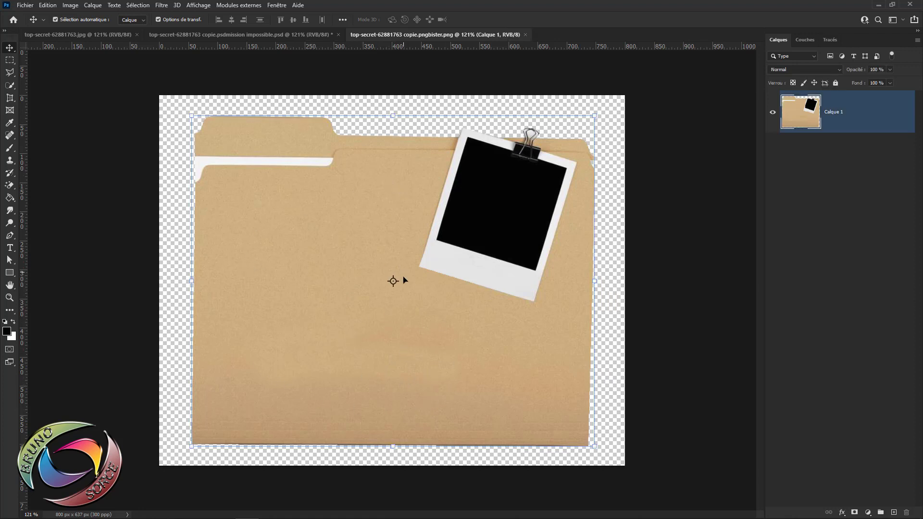
# Step: Set the Rectangle tool to Forme mode with no fill and a #f9f9fc stroke
pyautogui.click(9, 273)
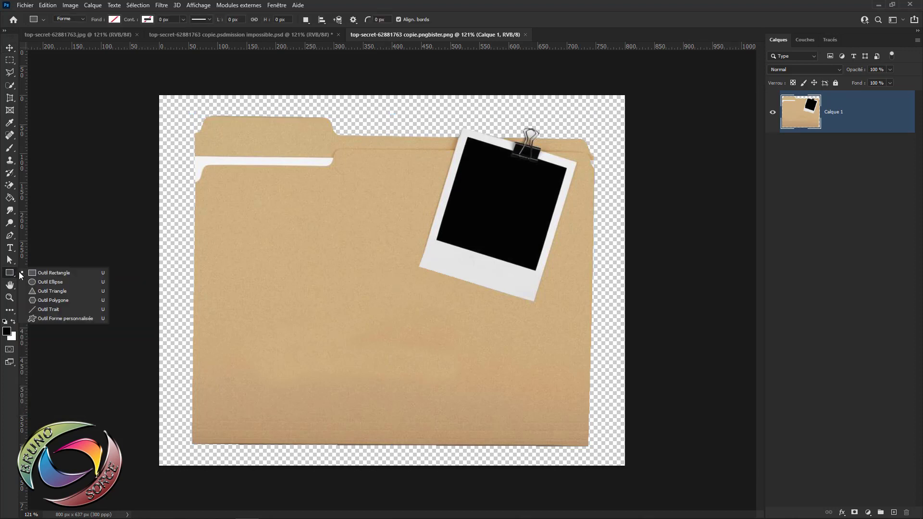
pyautogui.click(54, 273)
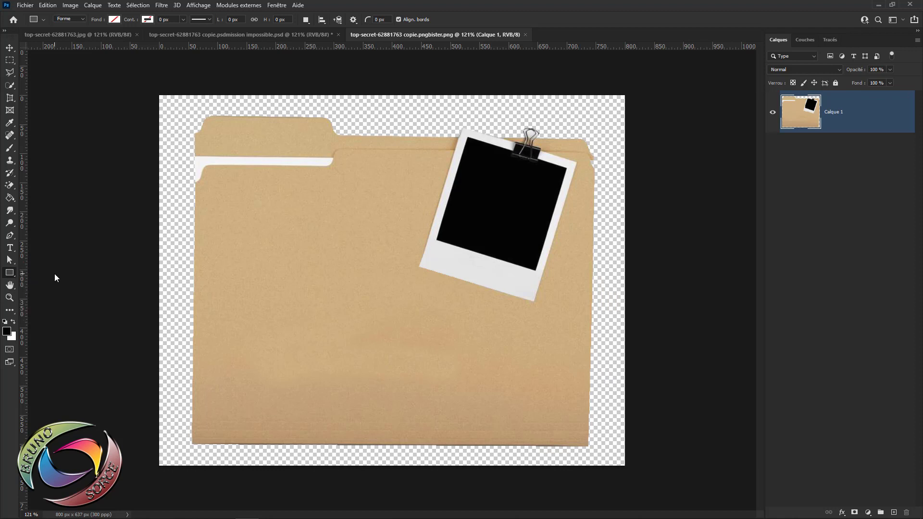
pyautogui.click(71, 19)
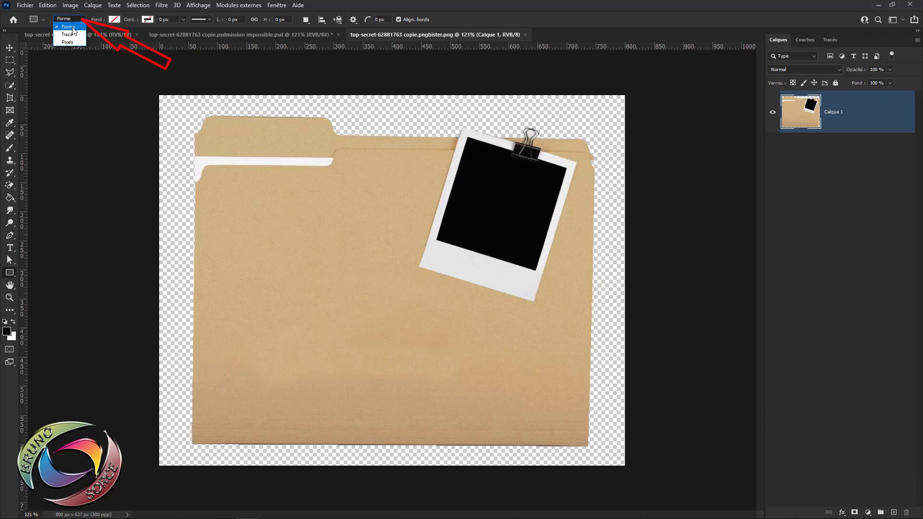
pyautogui.click(114, 20)
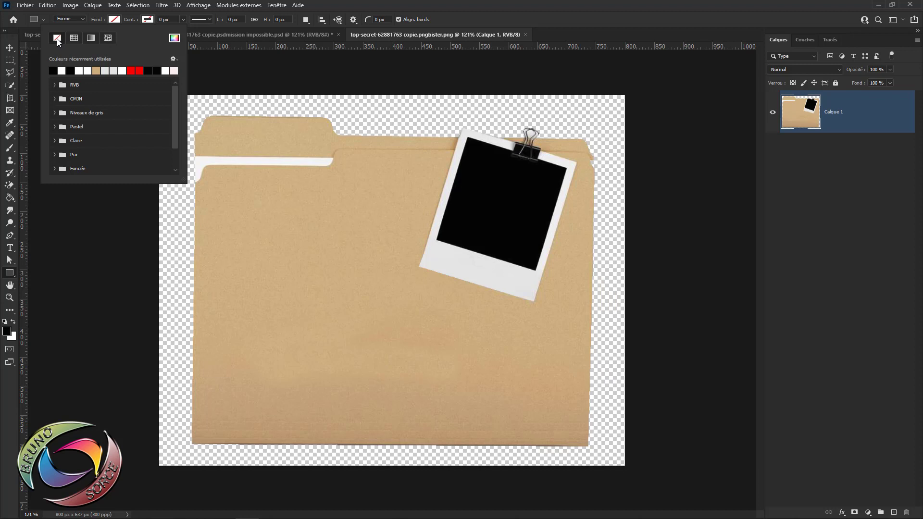
pyautogui.click(147, 21)
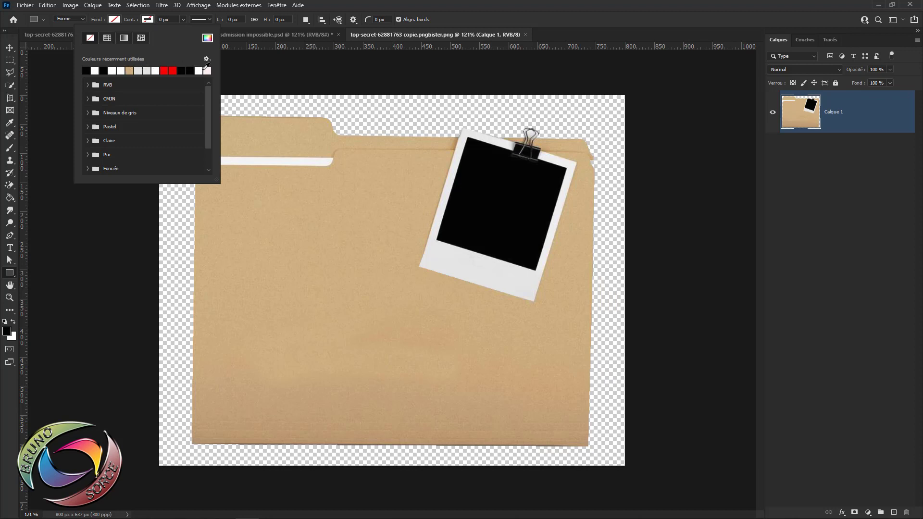
pyautogui.click(207, 39)
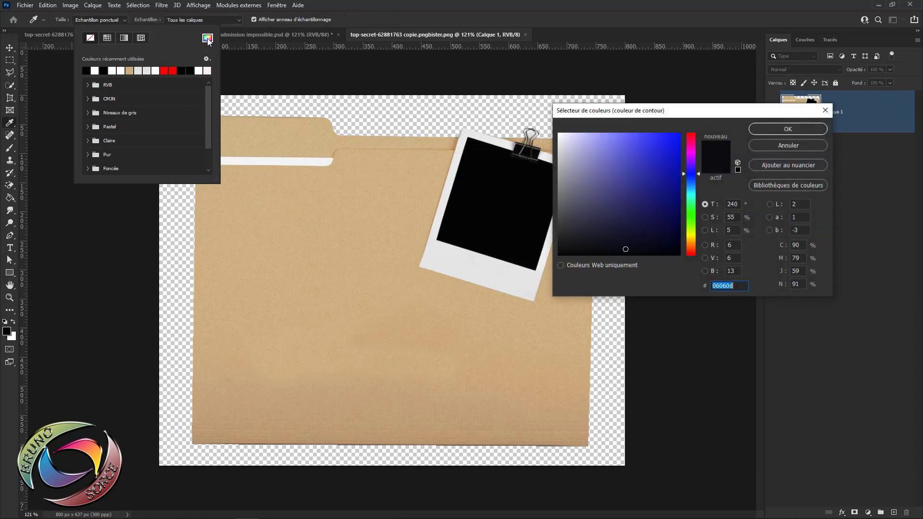
pyautogui.click(559, 134)
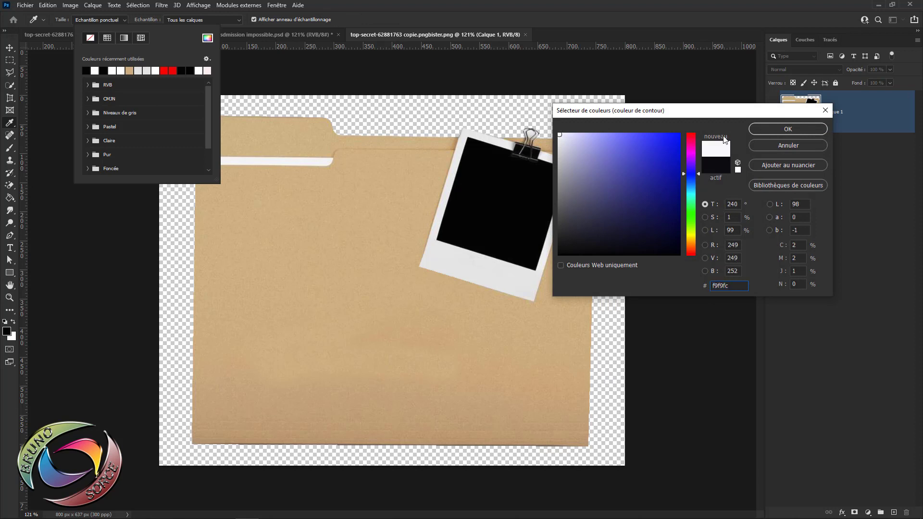
pyautogui.click(774, 128)
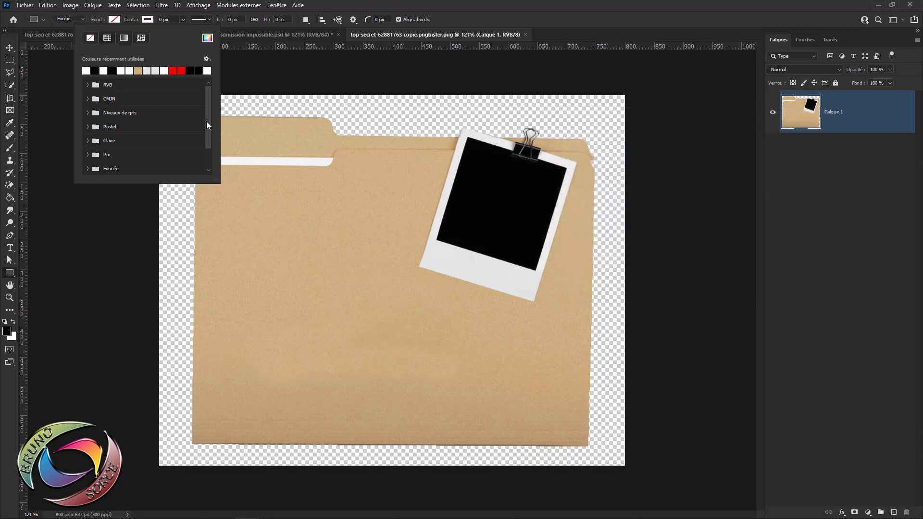
pyautogui.click(406, 10)
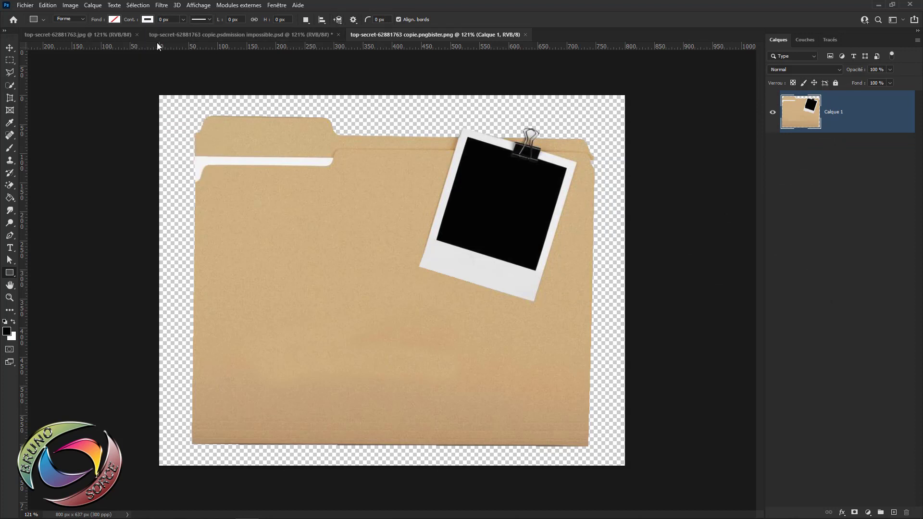
# Step: Draw a 376×181 px rectangle with a 7 px stroke on the folder's lower left
pyautogui.moveTo(127, 24); pyautogui.dragTo(131, 23)
pyautogui.moveTo(218, 211)
pyautogui.mouseDown()
pyautogui.moveTo(224, 298)
pyautogui.moveTo(430, 308)
pyautogui.moveTo(403, 331)
pyautogui.moveTo(440, 394)
pyautogui.mouseUp()
pyautogui.press('space')
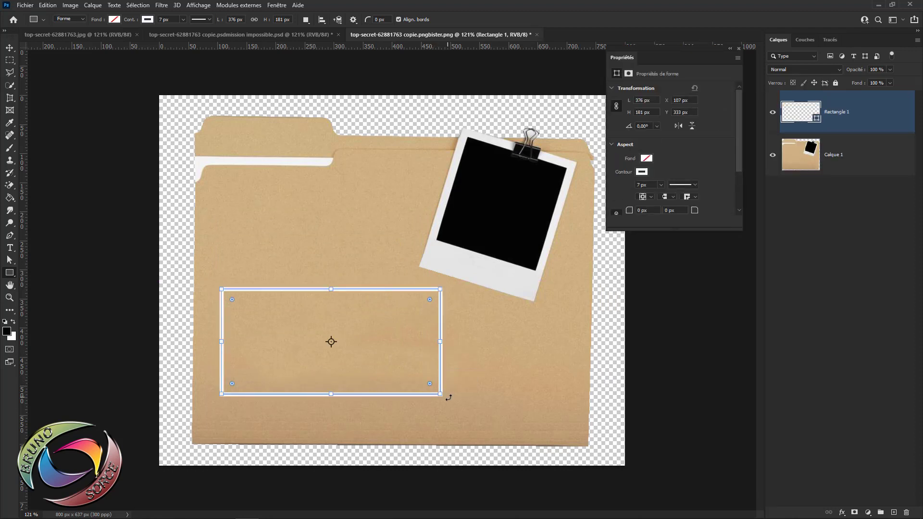
pyautogui.scroll(3, 266, 305)
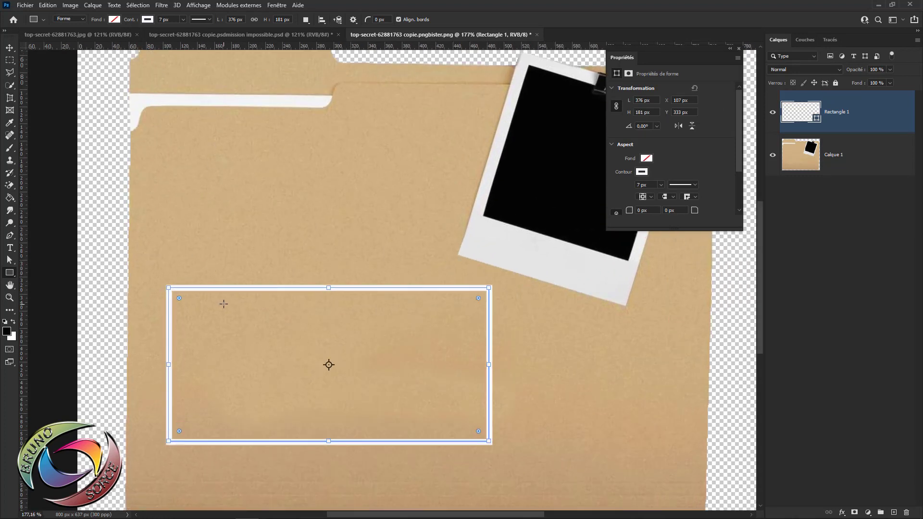
# Step: Align the rectangle's stroke inside and widen it to 13 px
pyautogui.click(197, 20)
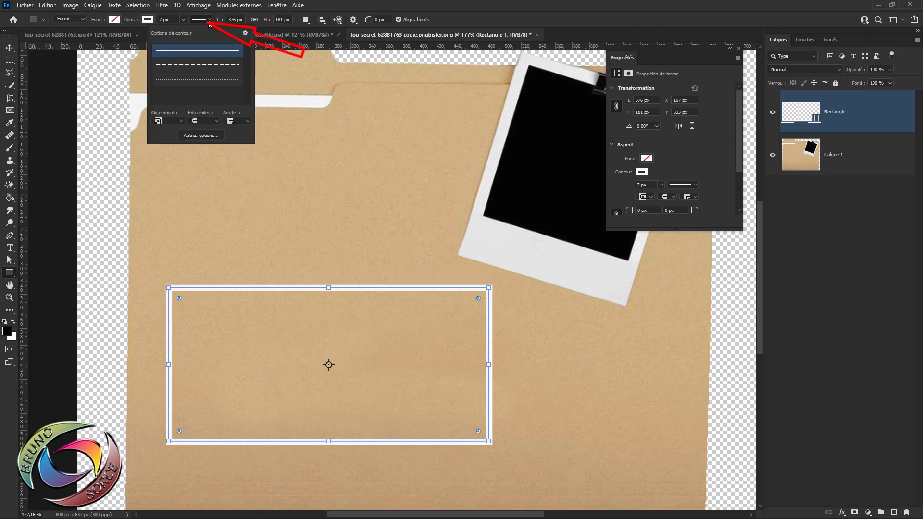
pyautogui.click(169, 122)
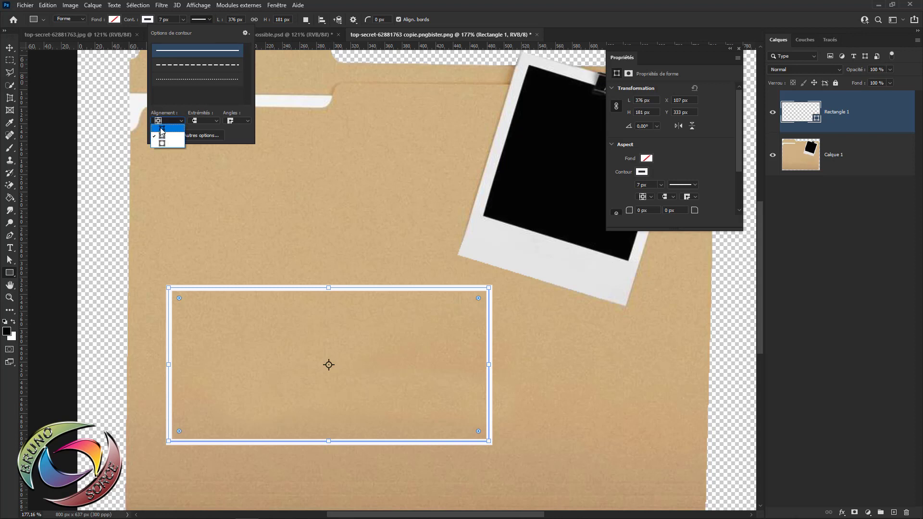
pyautogui.click(162, 129)
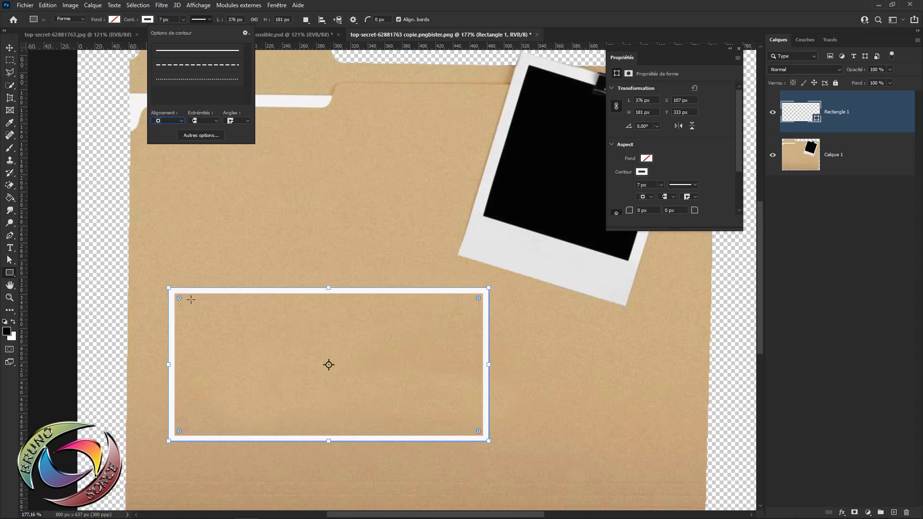
pyautogui.click(321, 9)
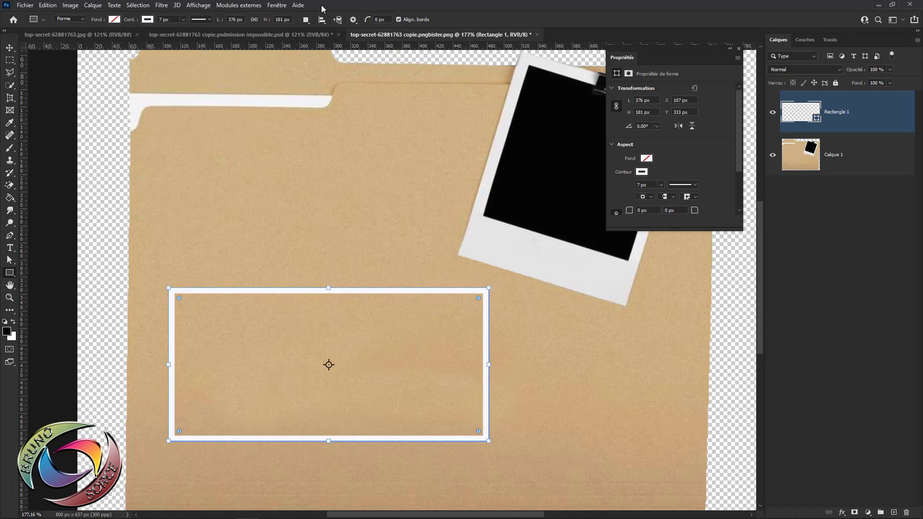
pyautogui.click(163, 19)
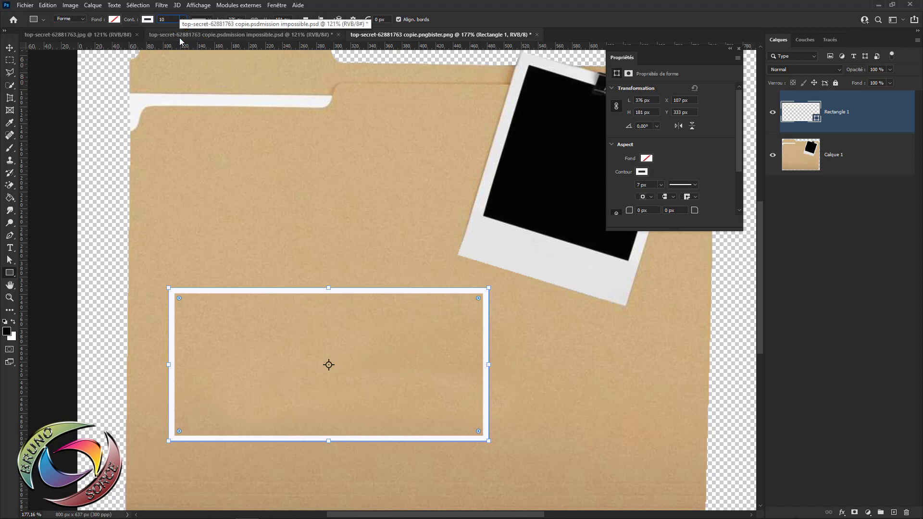
pyautogui.press('Return')
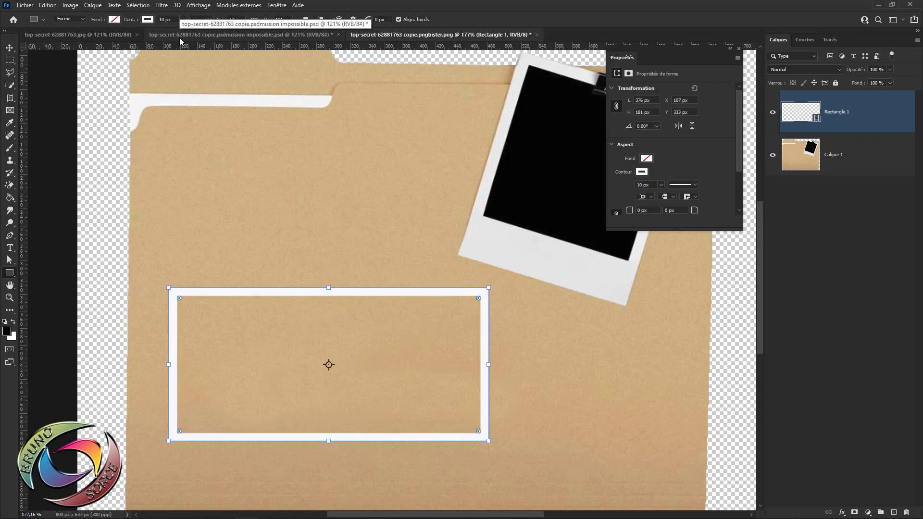
pyautogui.click(157, 20)
pyautogui.write('13')
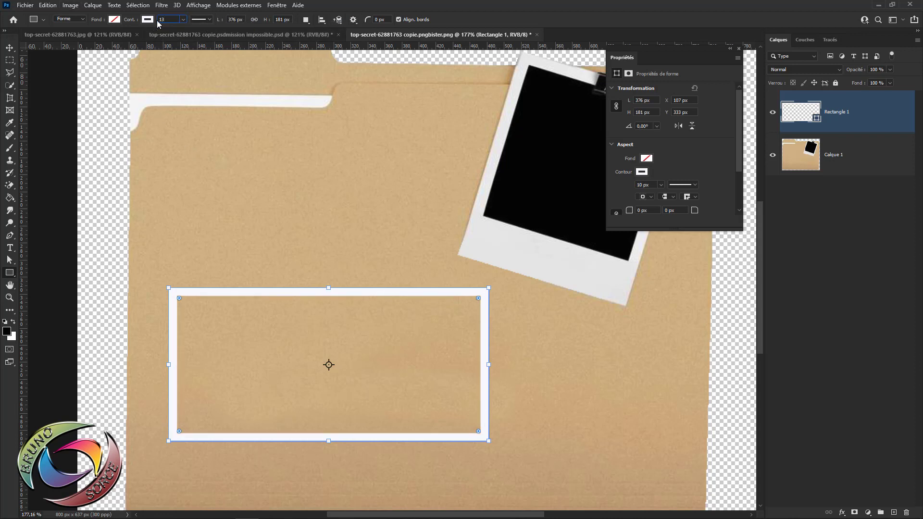
pyautogui.press('Return')
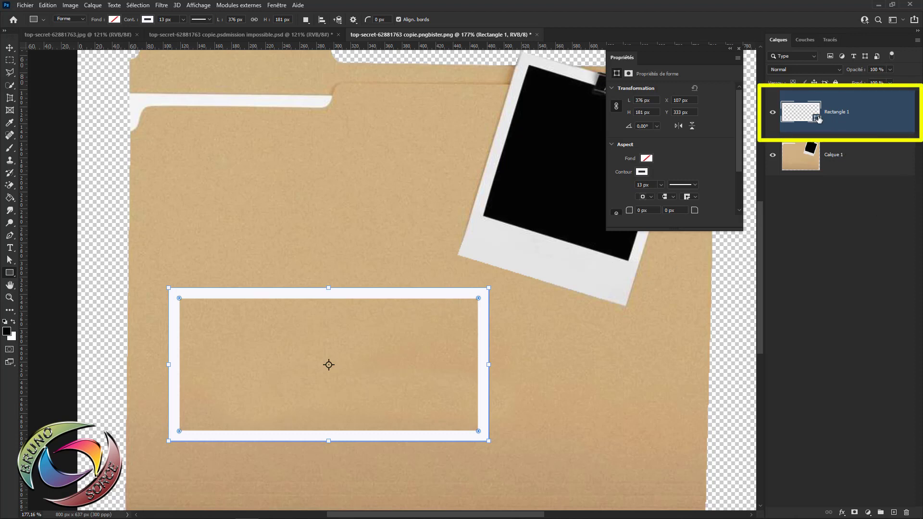
# Step: Rasterize the Rectangle 1 shape layer with Pixelliser le calque
pyautogui.rightClick(863, 116)
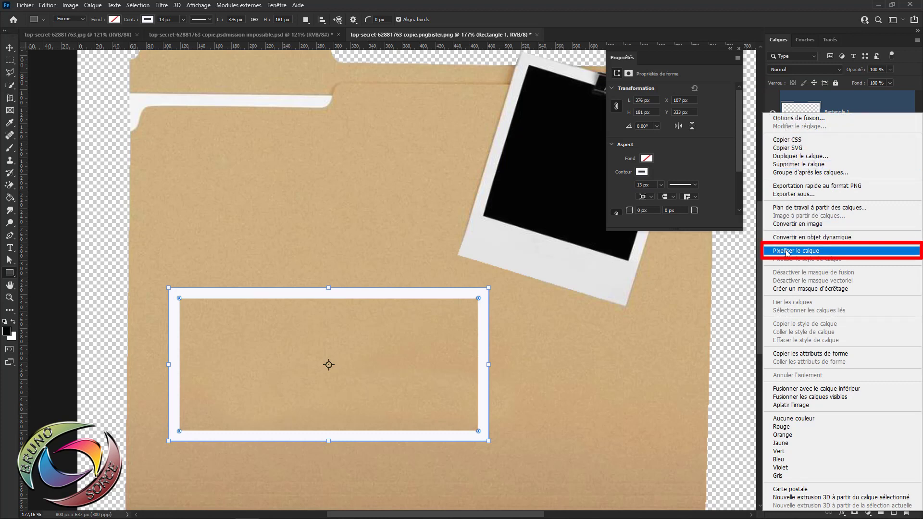
pyautogui.click(786, 251)
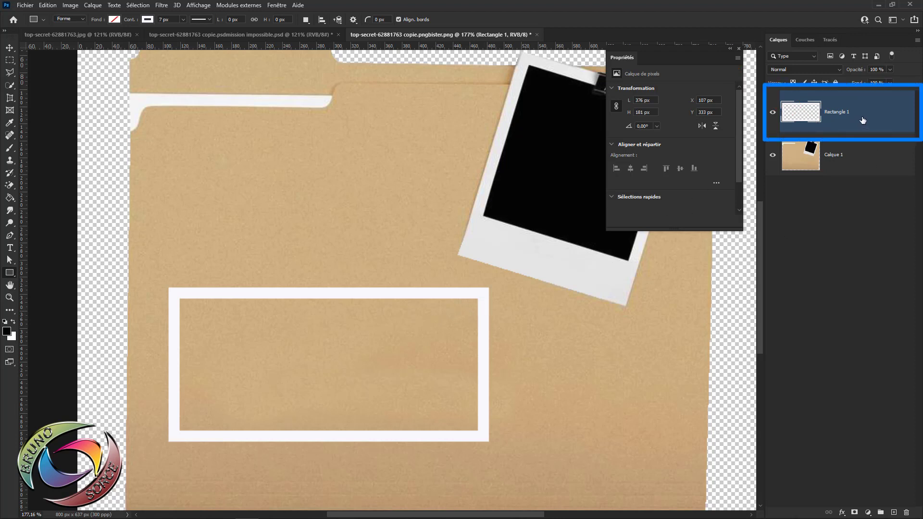
pyautogui.click(739, 48)
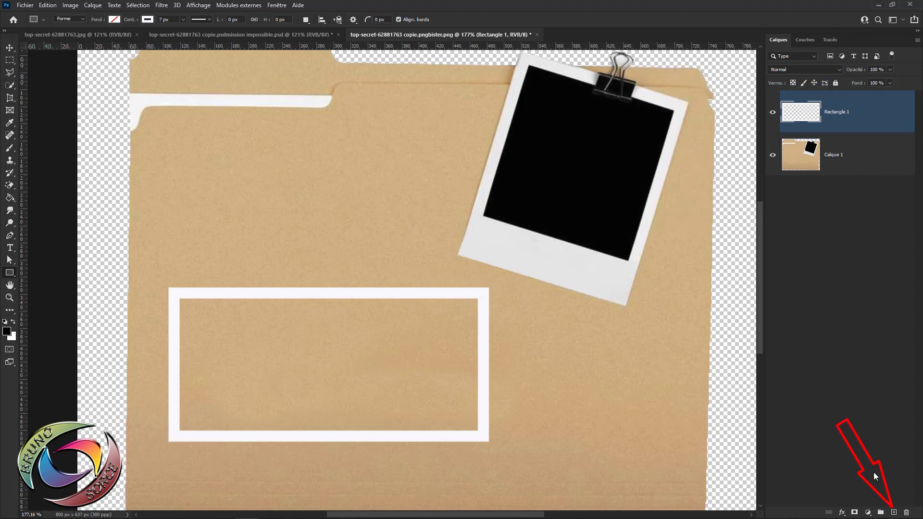
# Step: Add layer Calque 2 above Rectangle 1 and fill it solid black
pyautogui.click(893, 512)
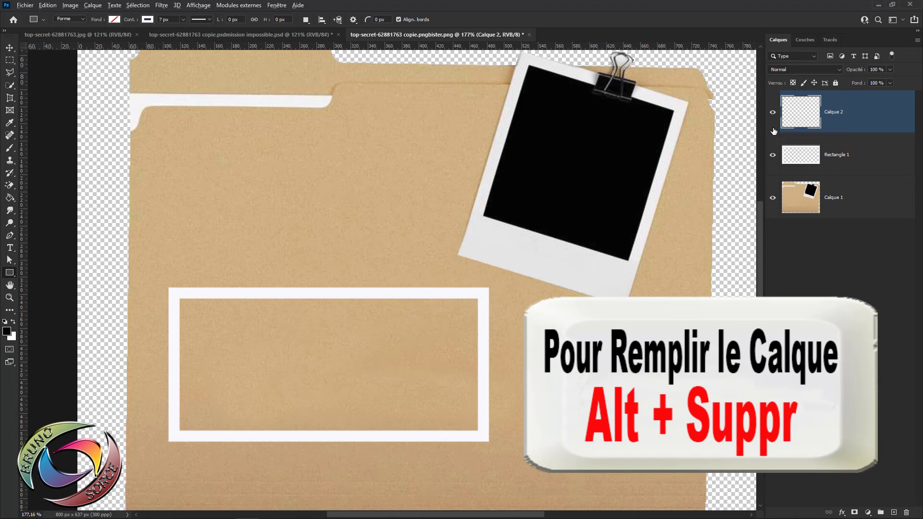
pyautogui.hotkey('alt', 'Delete')
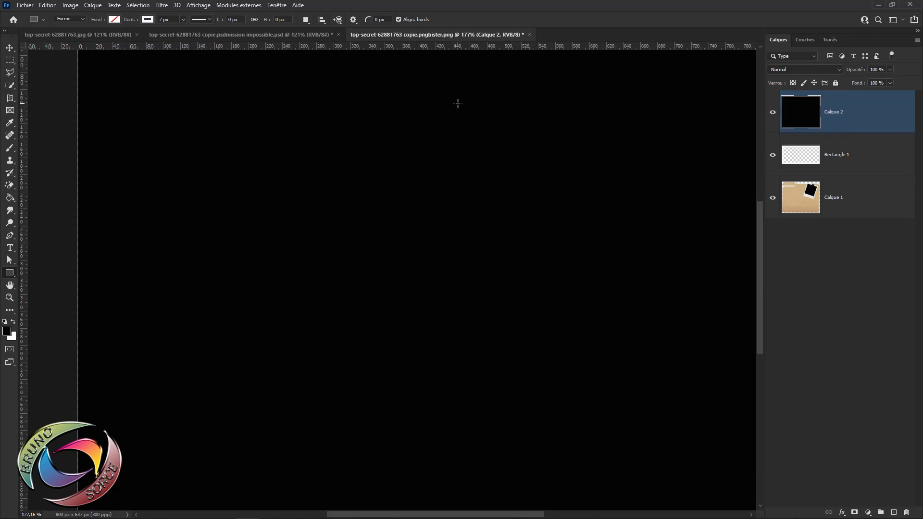
# Step: Apply the Eponge filter to Calque 2 with Taille 6, Définition 3, Lissage 4
pyautogui.click(162, 6)
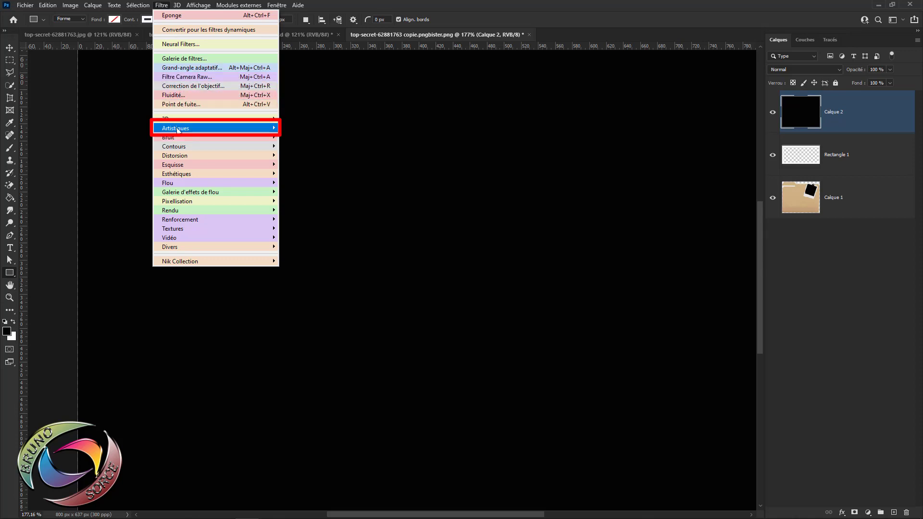
pyautogui.moveTo(178, 130)
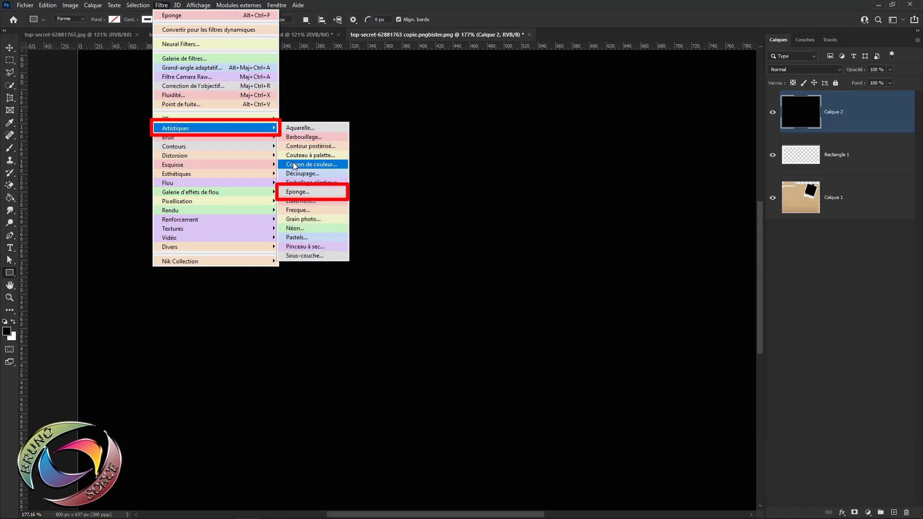
pyautogui.click(295, 192)
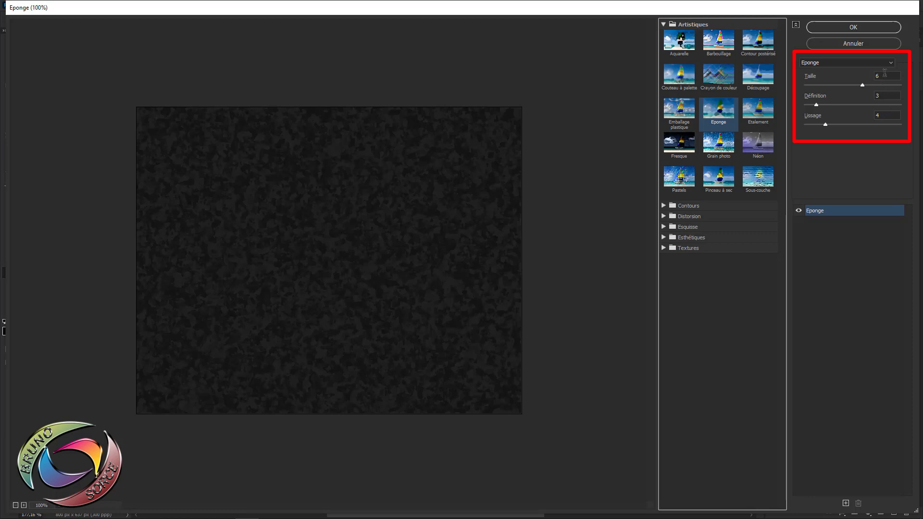
pyautogui.moveTo(883, 74); pyautogui.dragTo(875, 119)
pyautogui.click(846, 28)
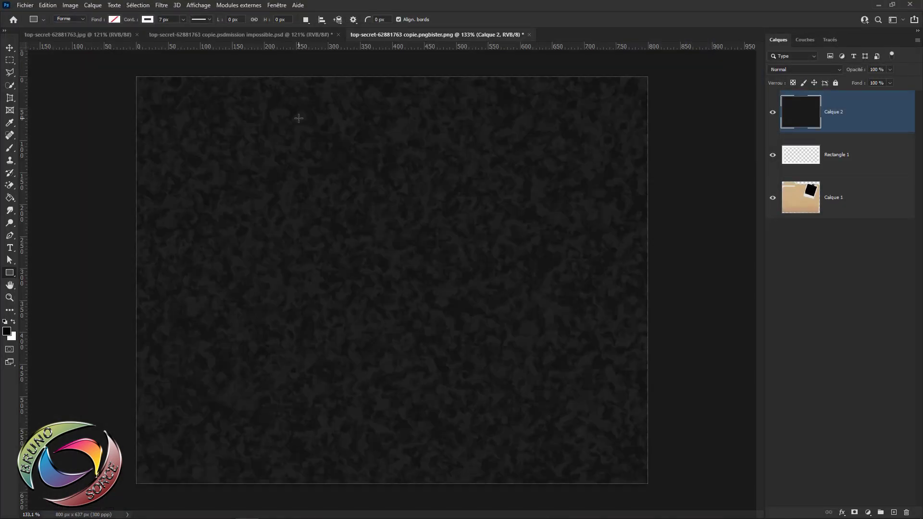
# Step: Apply Niveaux with input levels 24, 1,00 and 27 to Calque 2
pyautogui.click(71, 6)
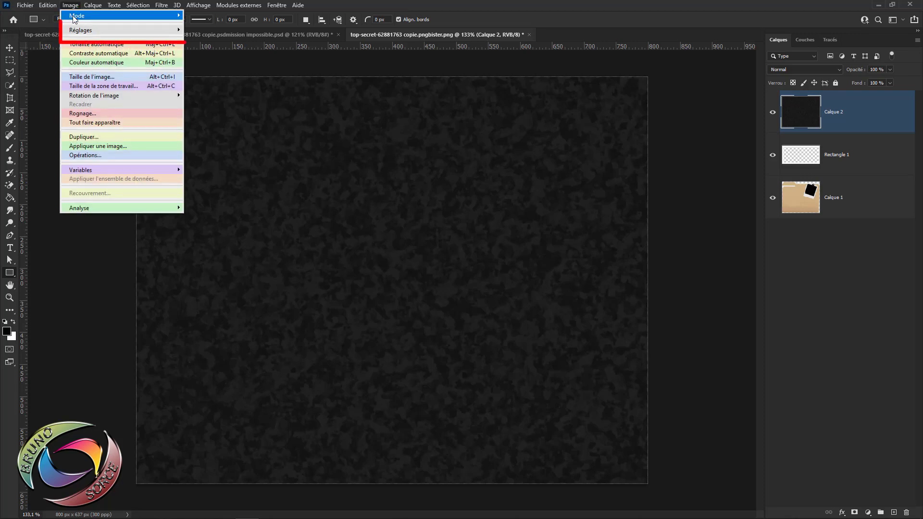
pyautogui.moveTo(74, 30)
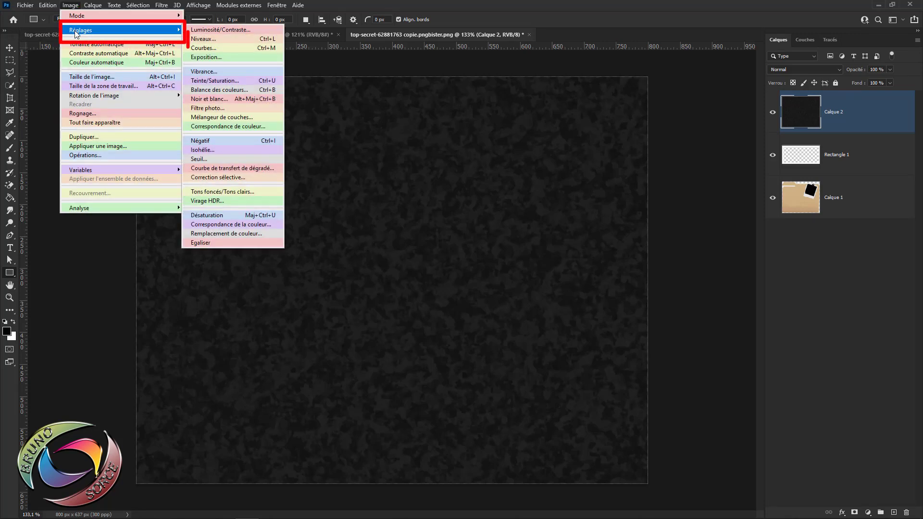
pyautogui.click(201, 39)
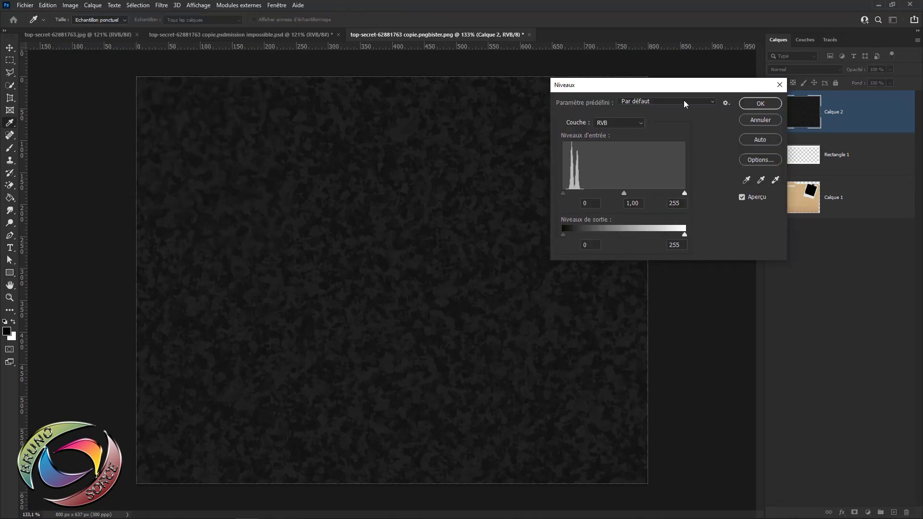
pyautogui.moveTo(684, 193); pyautogui.dragTo(574, 194)
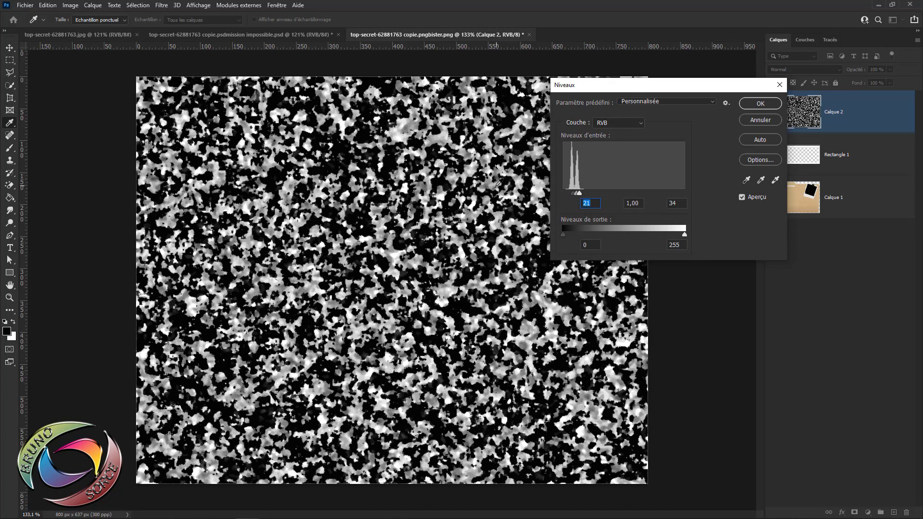
pyautogui.moveTo(581, 193); pyautogui.dragTo(575, 194)
pyautogui.click(576, 192)
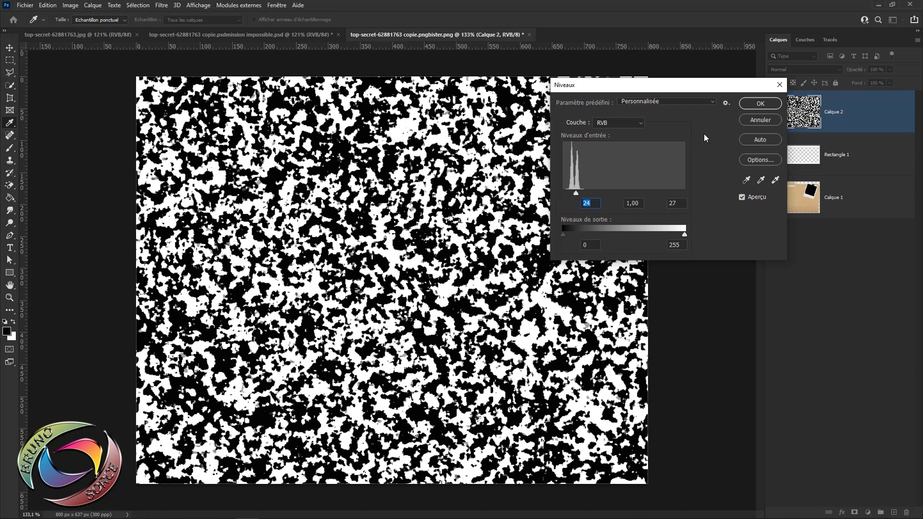
pyautogui.click(759, 104)
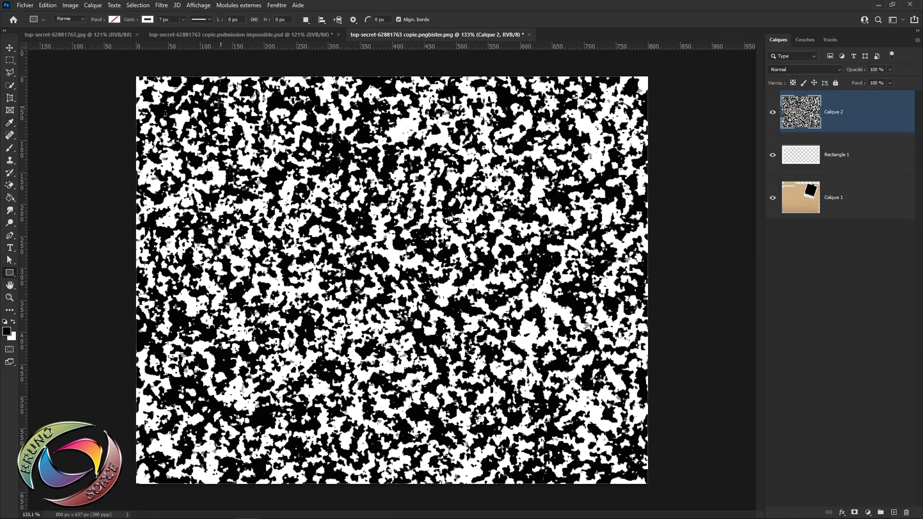
# Step: Select the white blotches of Calque 2 using Plage de couleurs
pyautogui.click(138, 6)
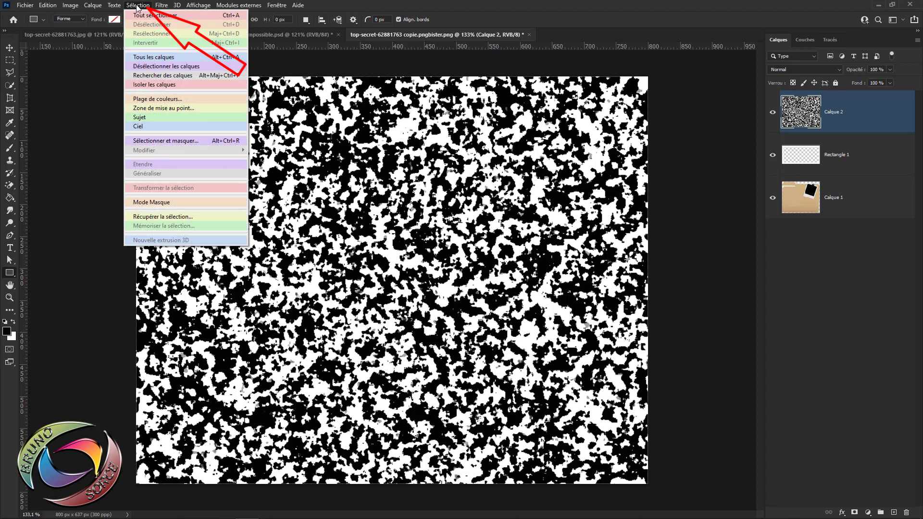
pyautogui.click(145, 99)
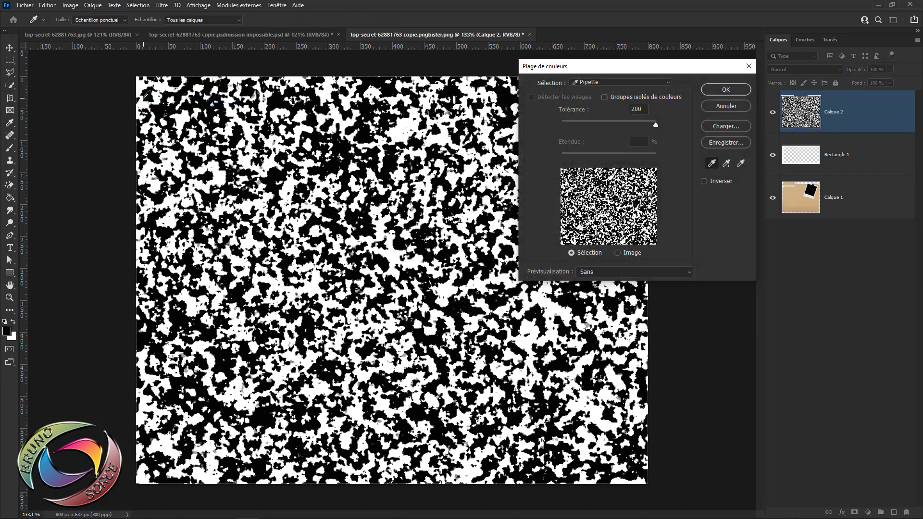
pyautogui.click(398, 129)
pyautogui.click(725, 91)
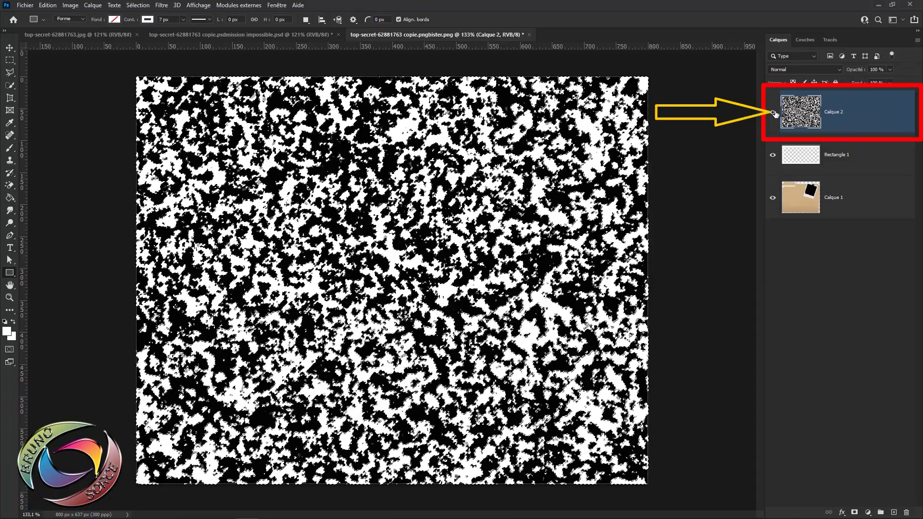
# Step: Mask Rectangle 1 with the blotch selection, then delete Calque 2
pyautogui.click(773, 114)
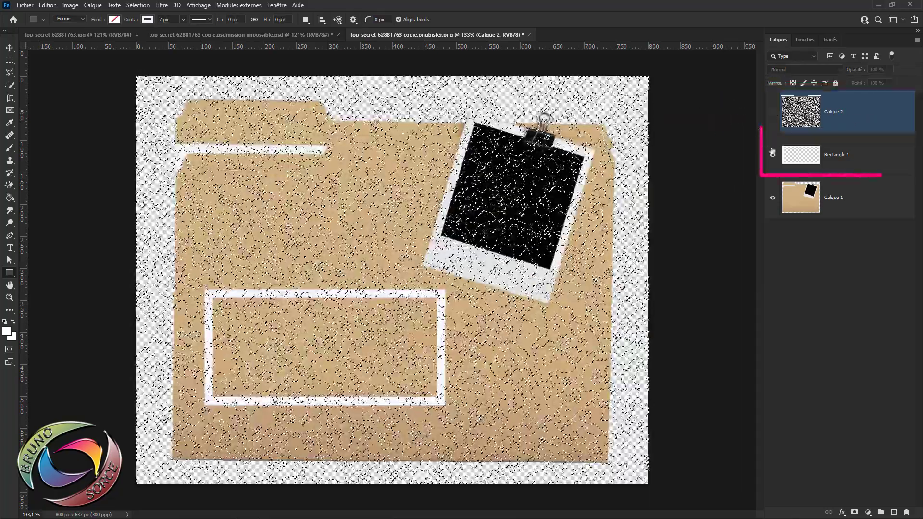
pyautogui.click(862, 163)
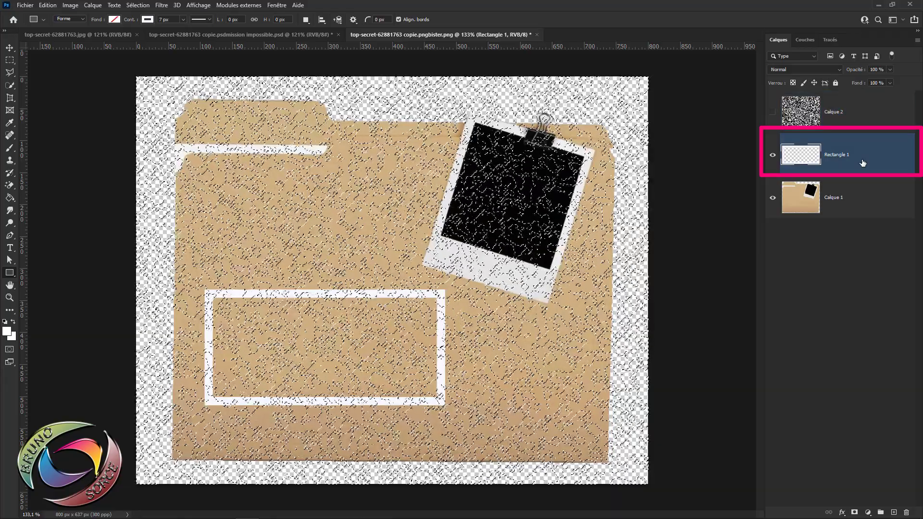
pyautogui.click(854, 514)
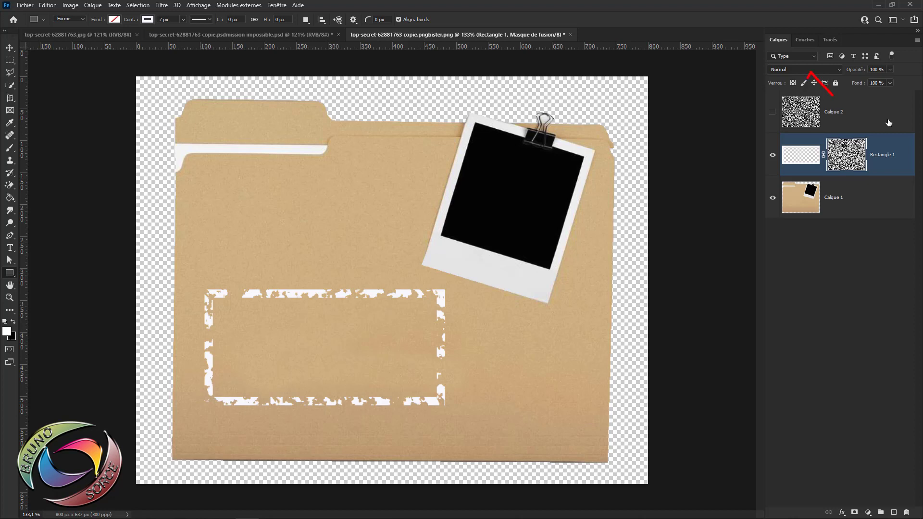
pyautogui.click(799, 116)
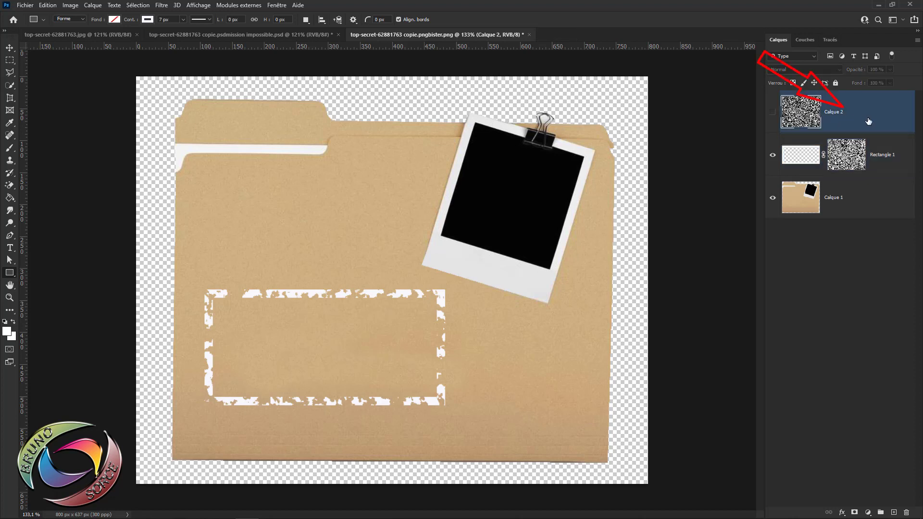
pyautogui.press('Delete')
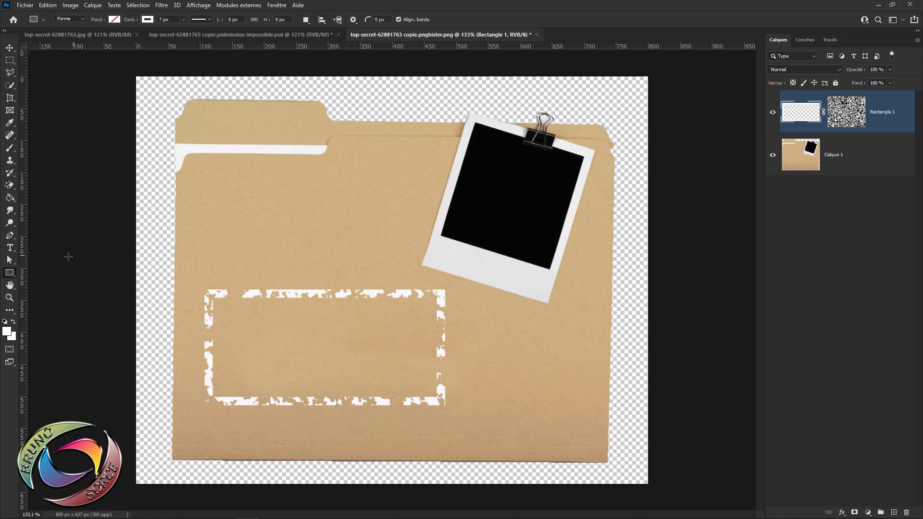
# Step: Choose Horizontal Type in Stencil Std Bold, then launch Adobe Fonts from the font list
pyautogui.click(10, 248)
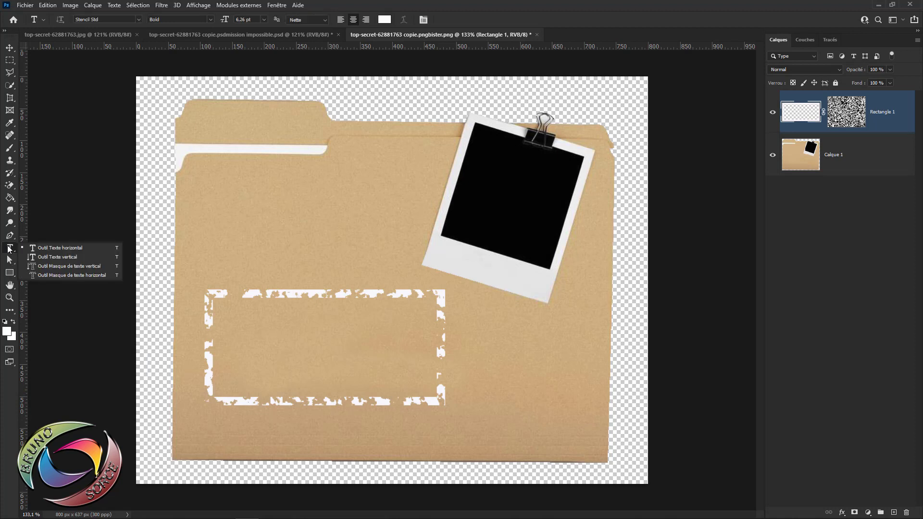
pyautogui.click(53, 248)
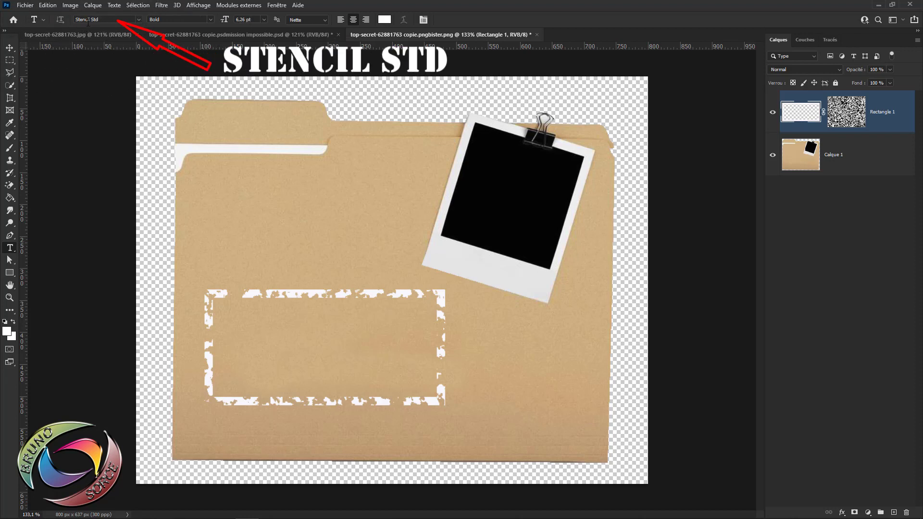
pyautogui.click(138, 20)
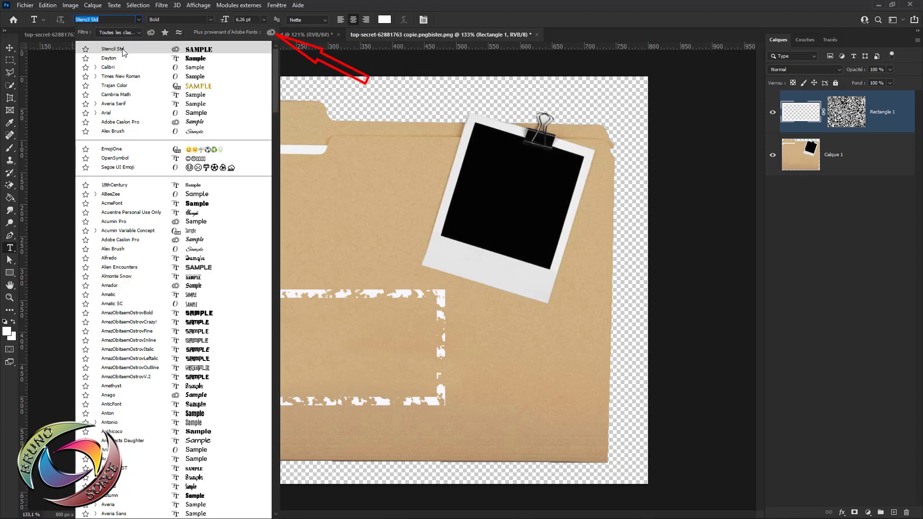
pyautogui.click(272, 34)
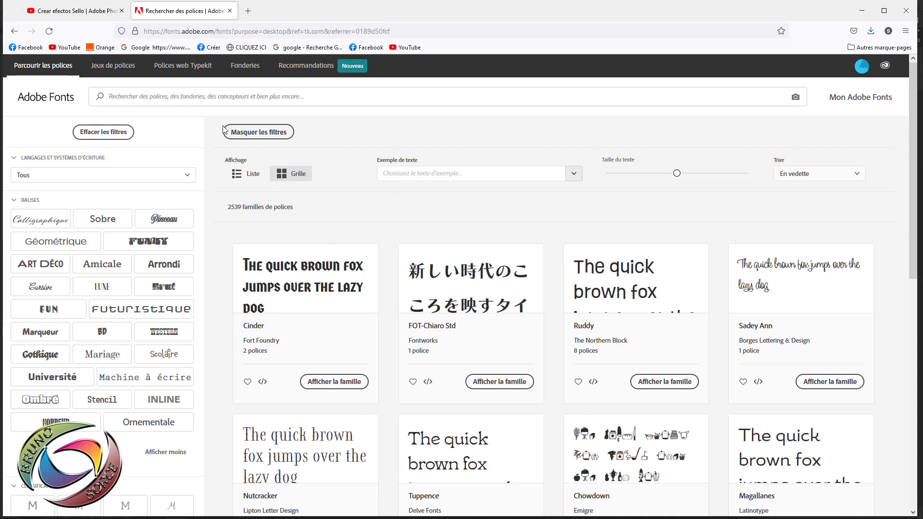
# Step: Search Adobe Fonts for 'stencil st' and bring up the full Stencil family results
pyautogui.click(141, 97)
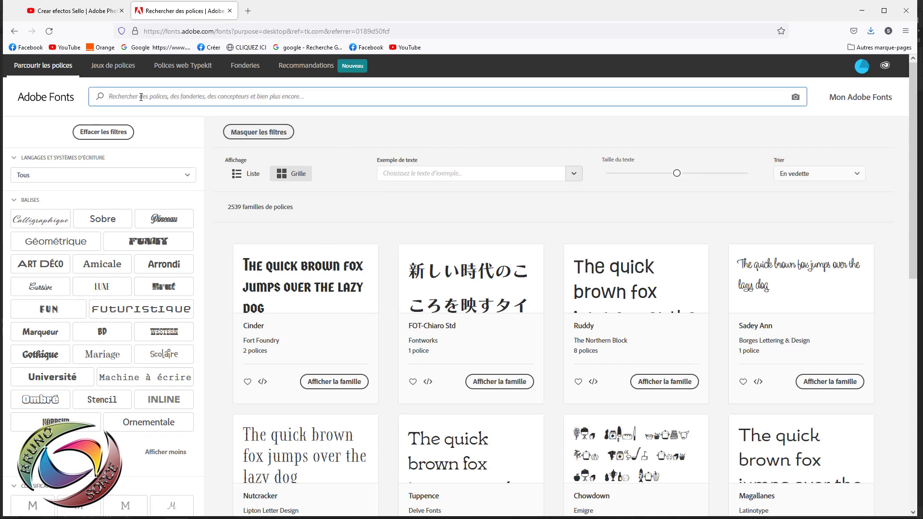
pyautogui.write('stenci')
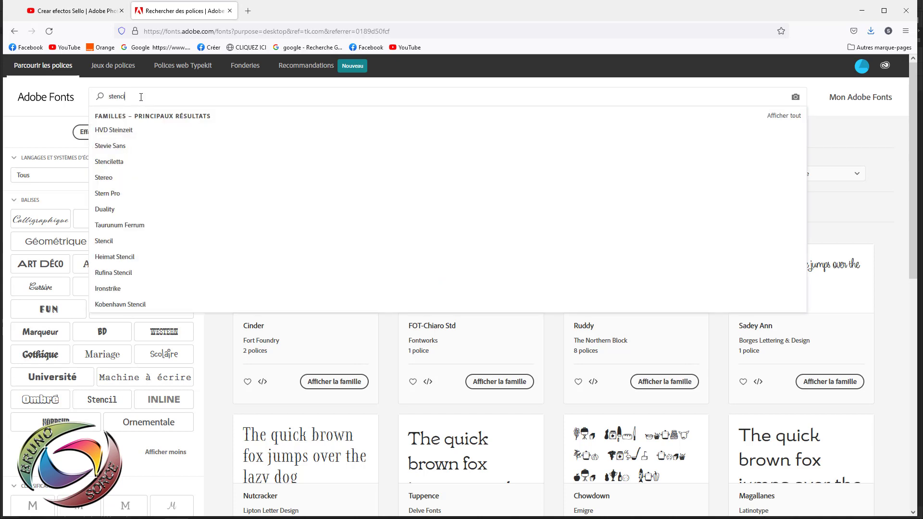
pyautogui.write('l std')
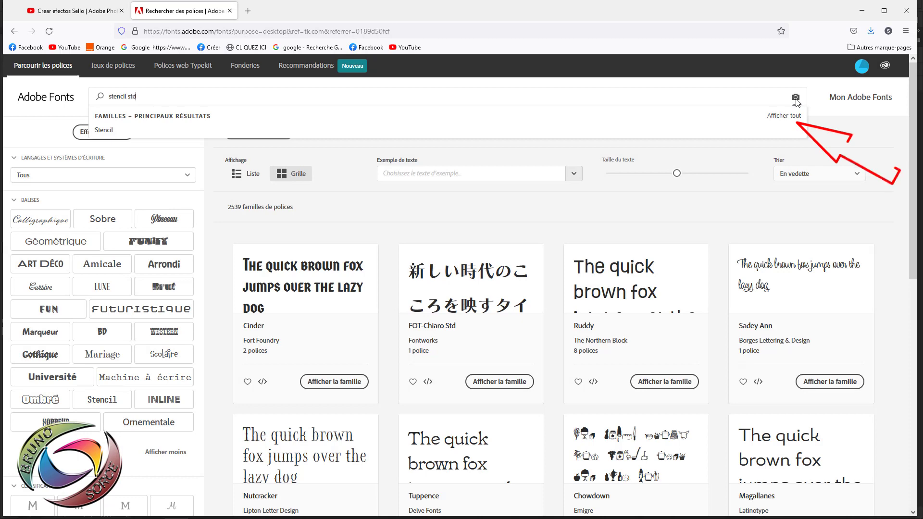
pyautogui.click(792, 118)
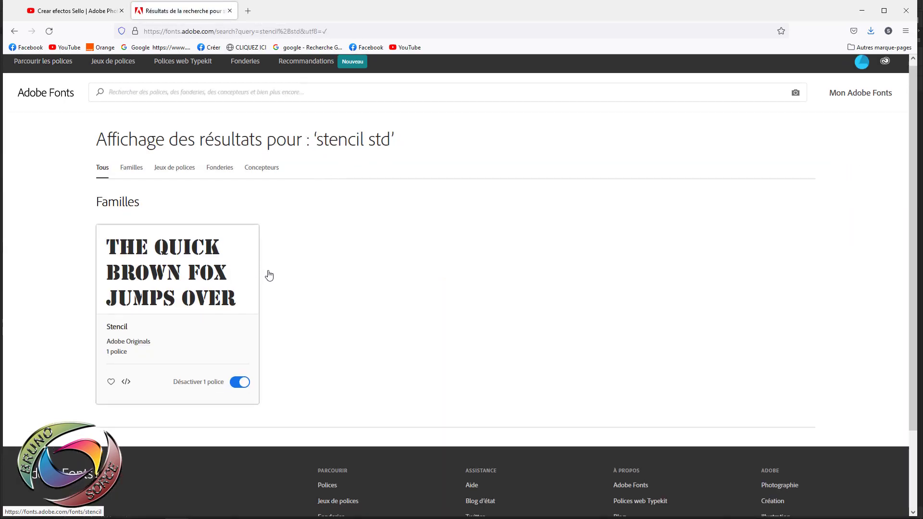
pyautogui.scroll(-1, 265, 274)
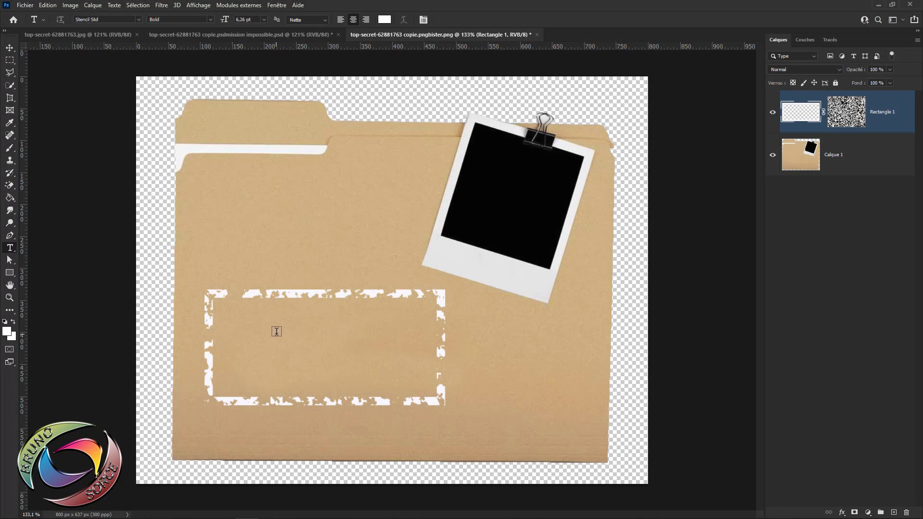
# Step: Type a two-line text layer reading TOP / SECRET inside the frame
pyautogui.click(260, 320)
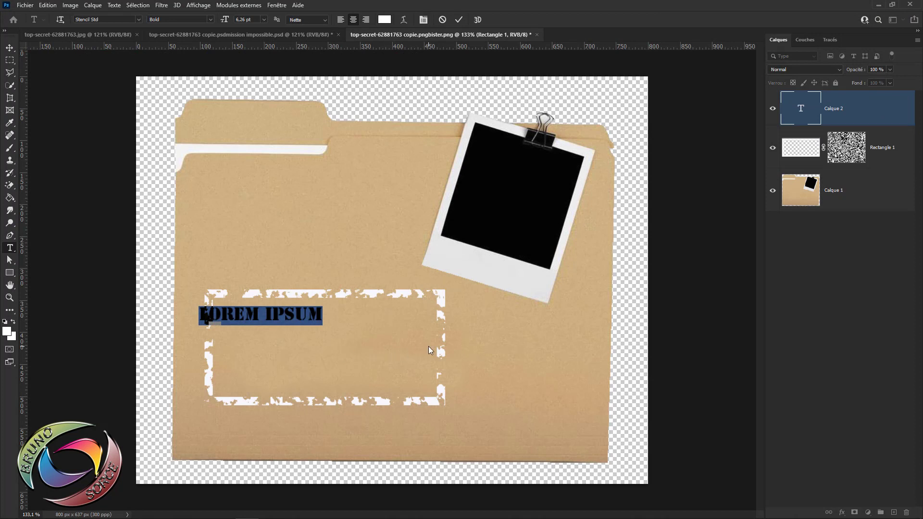
pyautogui.write('TOP')
pyautogui.press('Return')
pyautogui.write('SECRET')
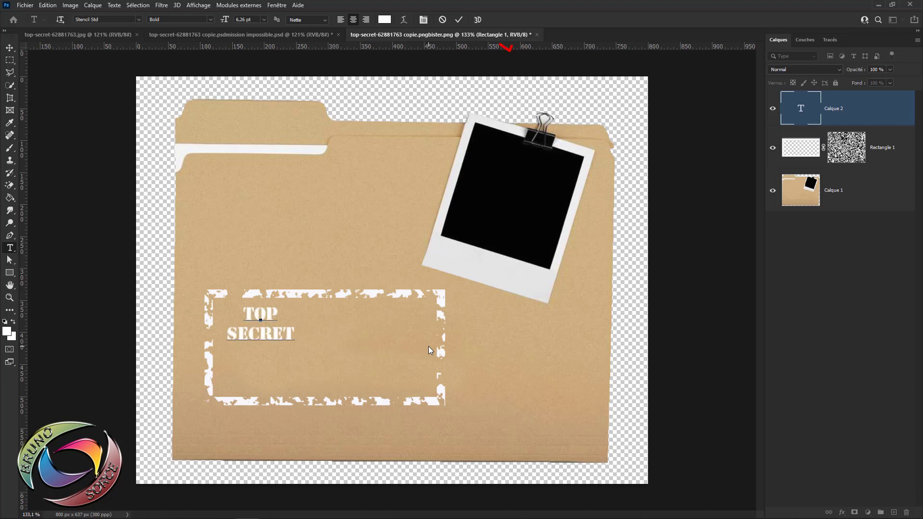
pyautogui.click(459, 21)
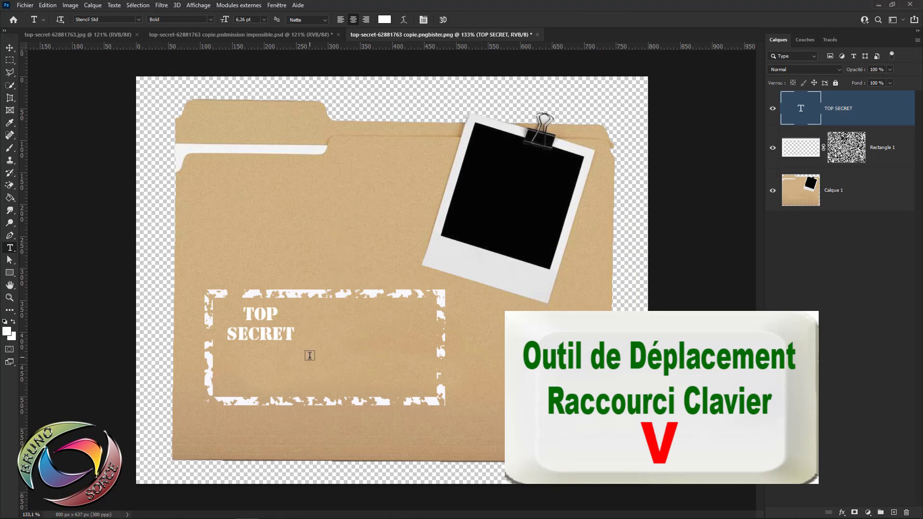
# Step: Scale the TOP SECRET text up until it fills the distressed frame
pyautogui.press('v')
pyautogui.moveTo(295, 345); pyautogui.dragTo(373, 376)
pyautogui.moveTo(387, 377); pyautogui.dragTo(417, 353)
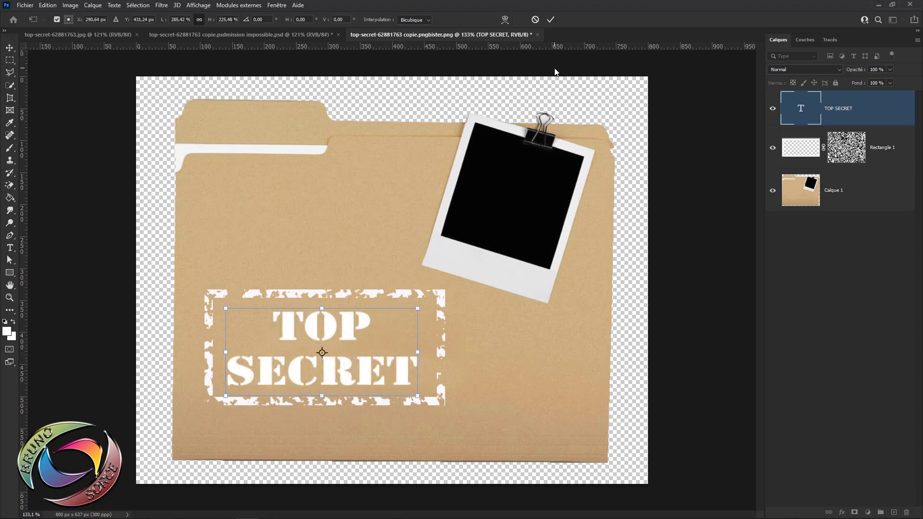
pyautogui.click(551, 20)
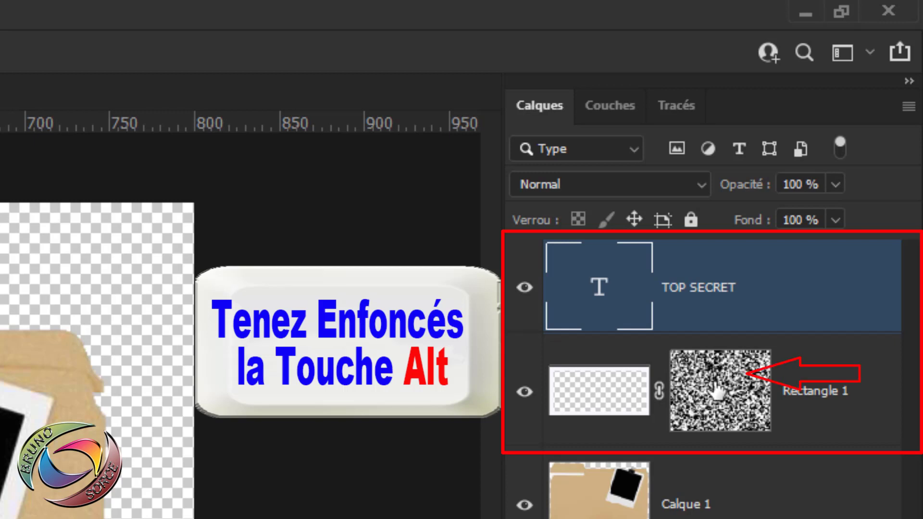
# Step: Copy Rectangle 1's grunge mask onto the TOP SECRET layer and target that new mask
pyautogui.moveTo(717, 388); pyautogui.dragTo(726, 280)
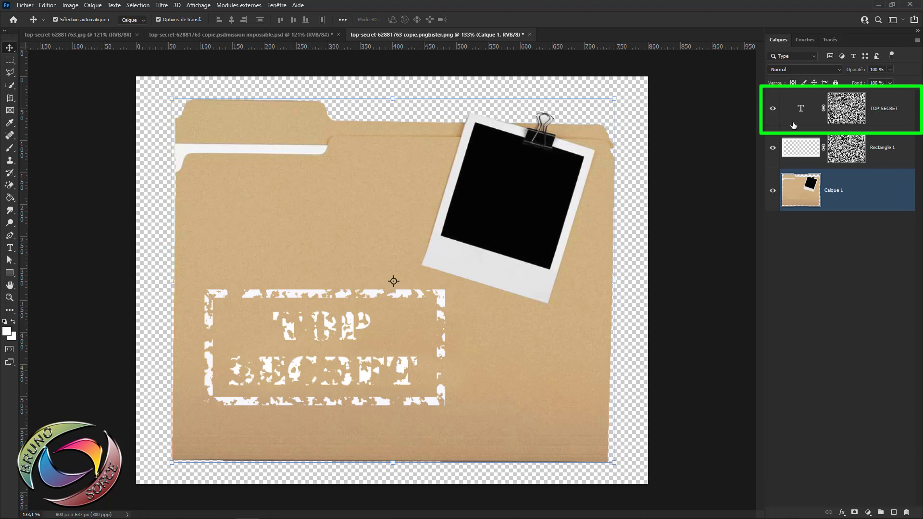
pyautogui.click(897, 117)
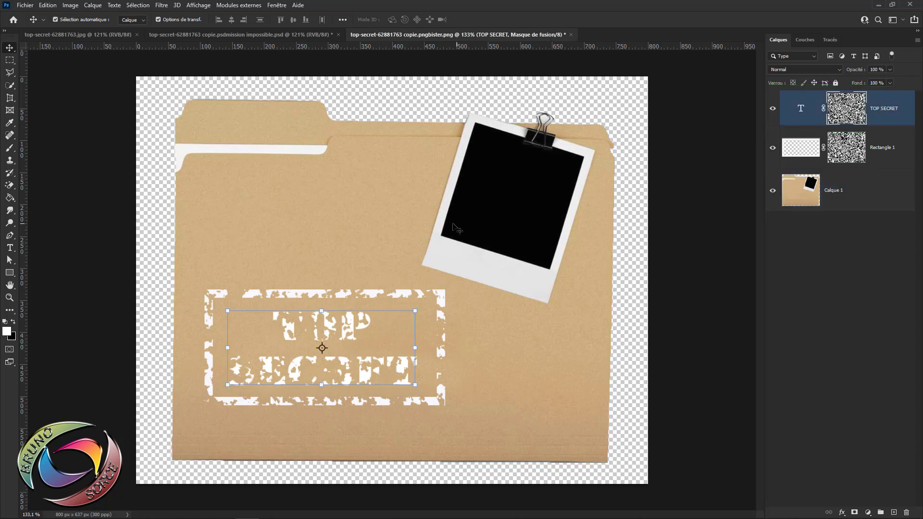
# Step: Choose the standard paint brush from the Brush tool presets
pyautogui.press('b')
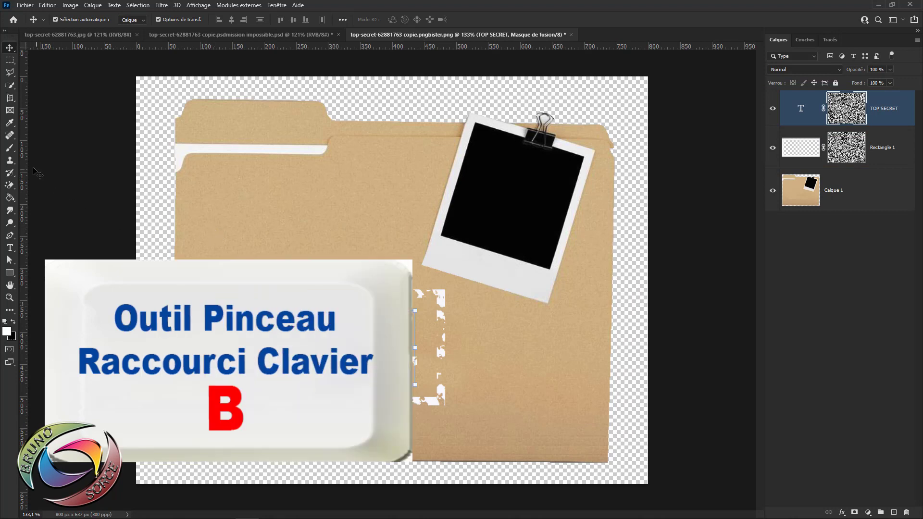
pyautogui.click(8, 150)
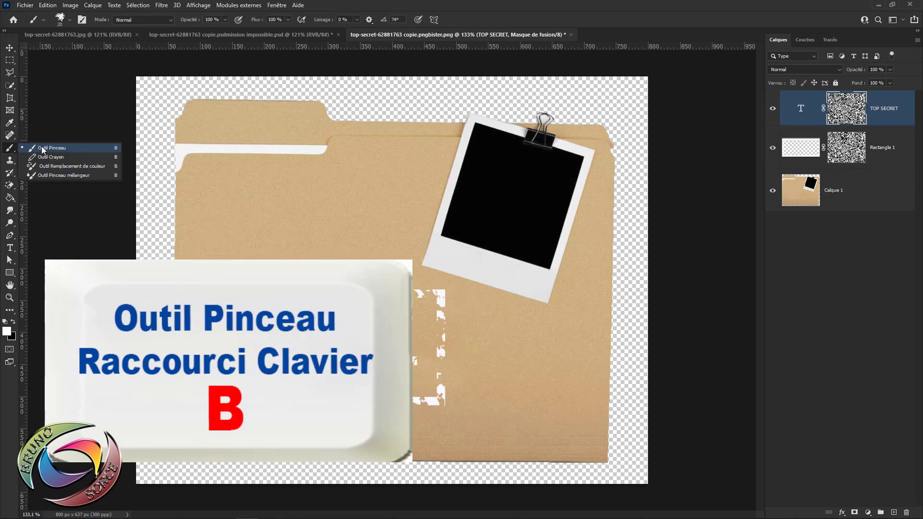
pyautogui.click(44, 149)
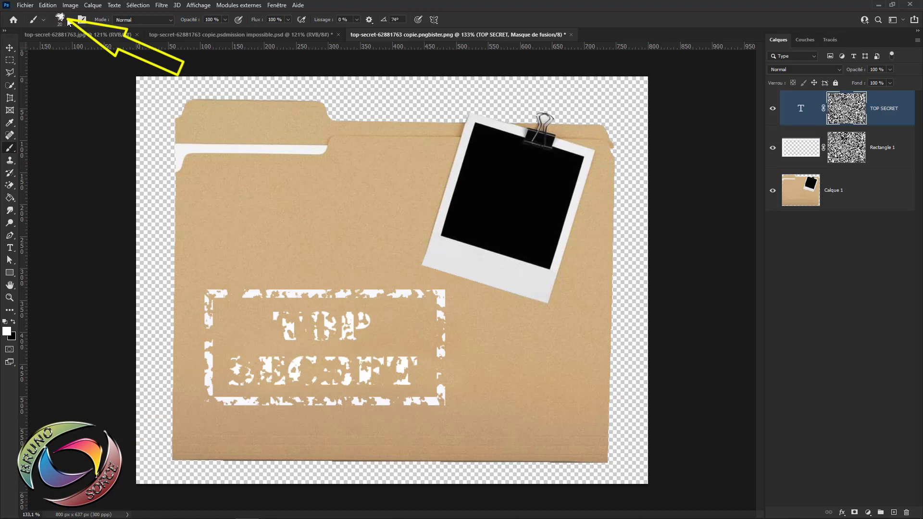
pyautogui.click(70, 23)
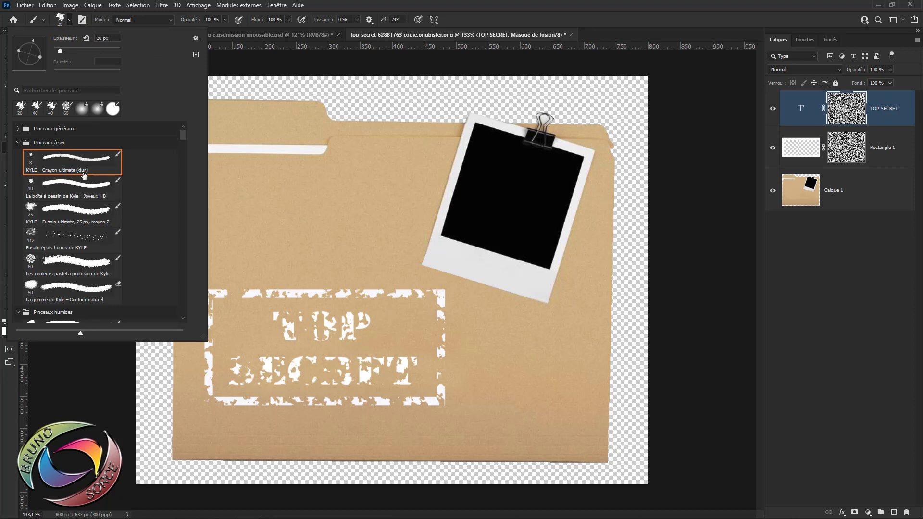
pyautogui.click(396, 10)
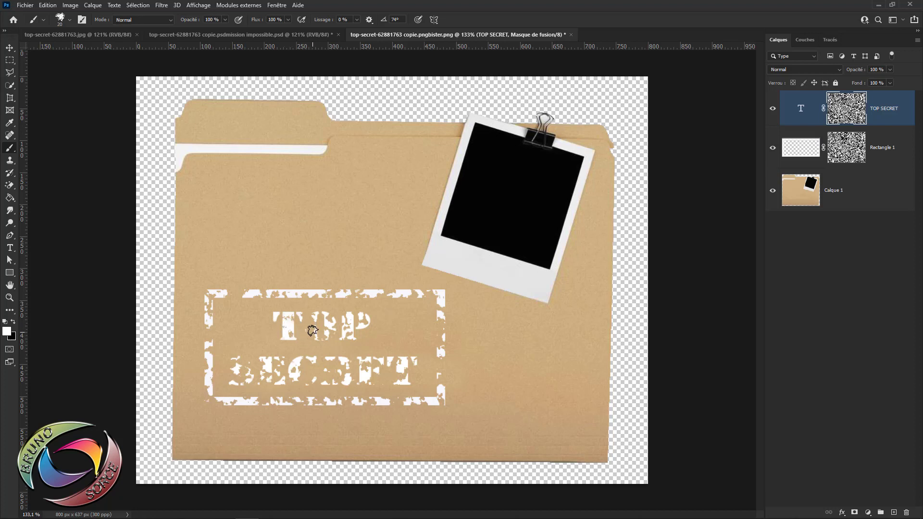
# Step: Paint white on the TOP SECRET mask to restore the O in TOP and the S in SECRET
pyautogui.click(310, 320)
pyautogui.click(310, 332)
pyautogui.moveTo(309, 338)
pyautogui.mouseDown()
pyautogui.moveTo(325, 340)
pyautogui.moveTo(331, 323)
pyautogui.mouseUp()
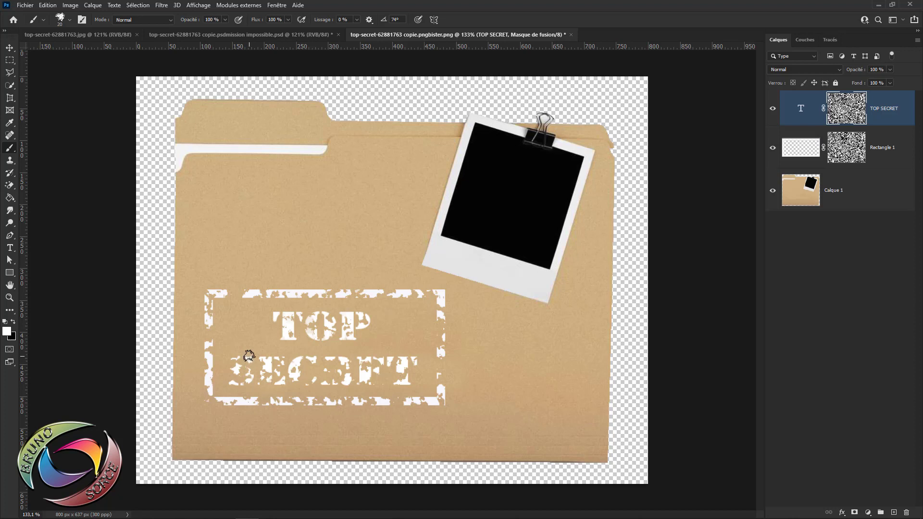
pyautogui.moveTo(248, 364)
pyautogui.mouseDown()
pyautogui.moveTo(242, 385)
pyautogui.moveTo(230, 378)
pyautogui.moveTo(233, 389)
pyautogui.moveTo(262, 391)
pyautogui.moveTo(278, 372)
pyautogui.moveTo(332, 372)
pyautogui.moveTo(328, 361)
pyautogui.moveTo(327, 383)
pyautogui.moveTo(334, 367)
pyautogui.moveTo(353, 386)
pyautogui.moveTo(327, 385)
pyautogui.moveTo(348, 379)
pyautogui.moveTo(332, 374)
pyautogui.moveTo(338, 360)
pyautogui.moveTo(397, 382)
pyautogui.moveTo(416, 366)
pyautogui.mouseUp()
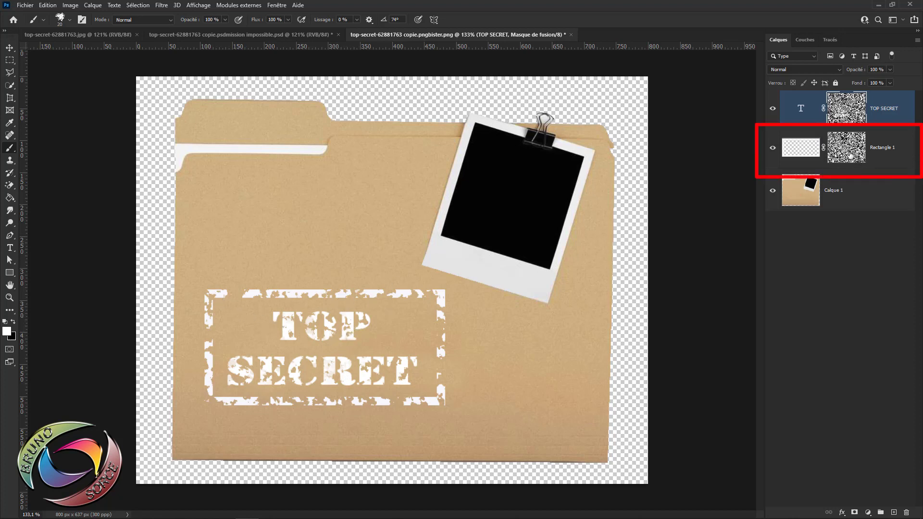
# Step: Restore patches of the frame's right border, then select TOP SECRET and Rectangle 1 together
pyautogui.click(849, 157)
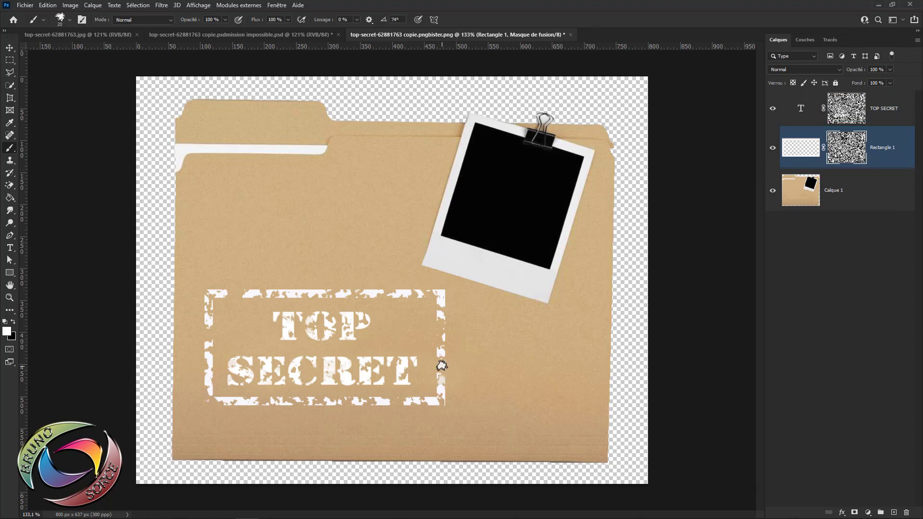
pyautogui.click(439, 326)
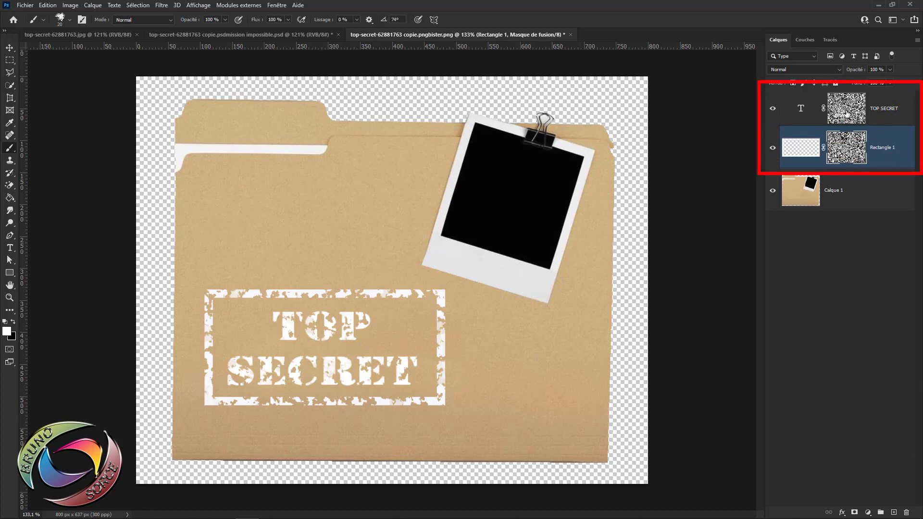
pyautogui.click(892, 119)
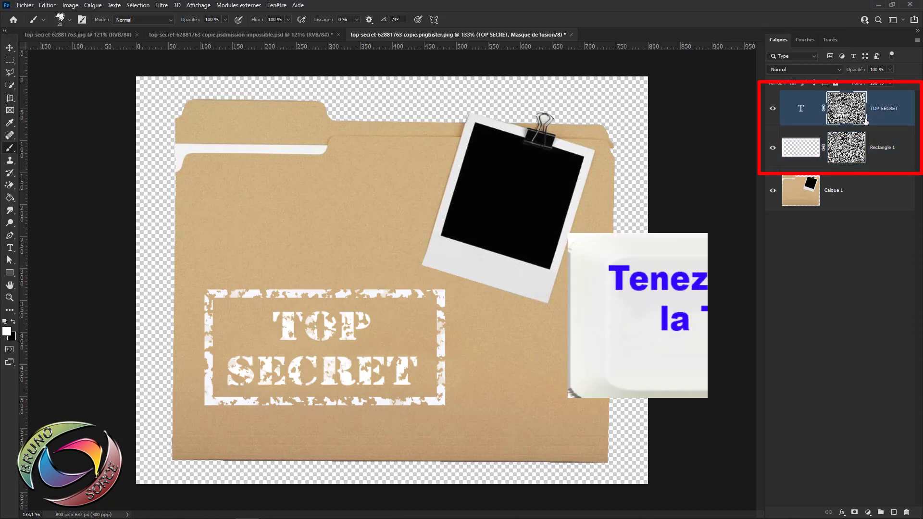
pyautogui.keyDown('ctrl'); pyautogui.click(886, 149); pyautogui.keyUp('ctrl')
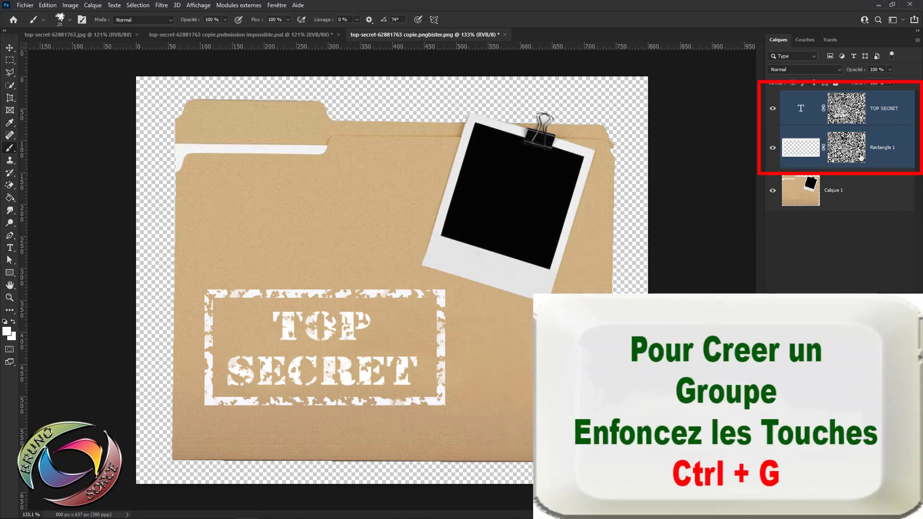
# Step: Group the TOP SECRET and Rectangle 1 layers into Groupe 1
pyautogui.hotkey('ctrl', 'g')
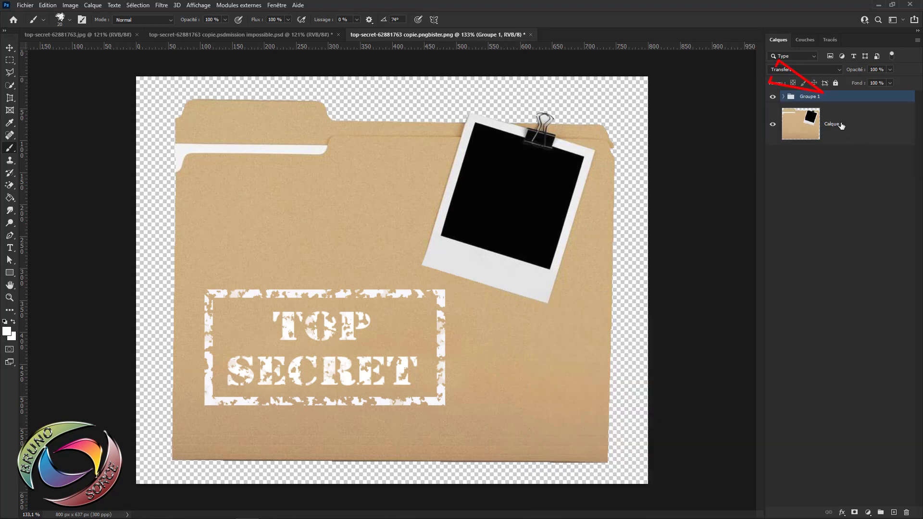
pyautogui.click(783, 96)
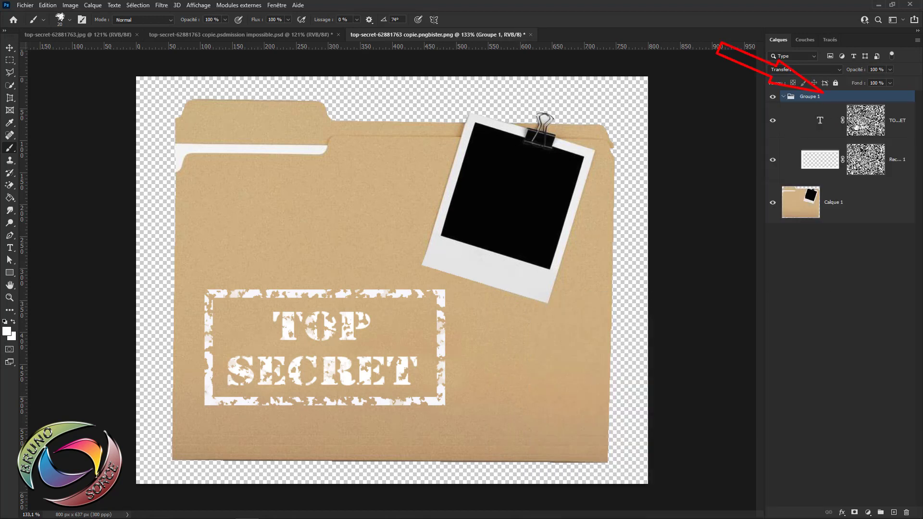
pyautogui.click(783, 97)
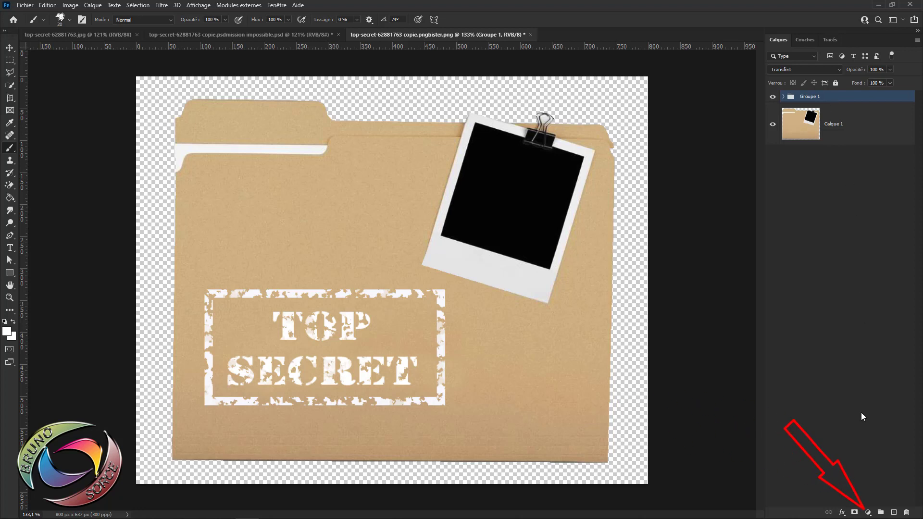
# Step: Add a Hue/Saturation adjustment clipped to Groupe 1: Colorize, Saturation 100, Lightness -39
pyautogui.click(868, 512)
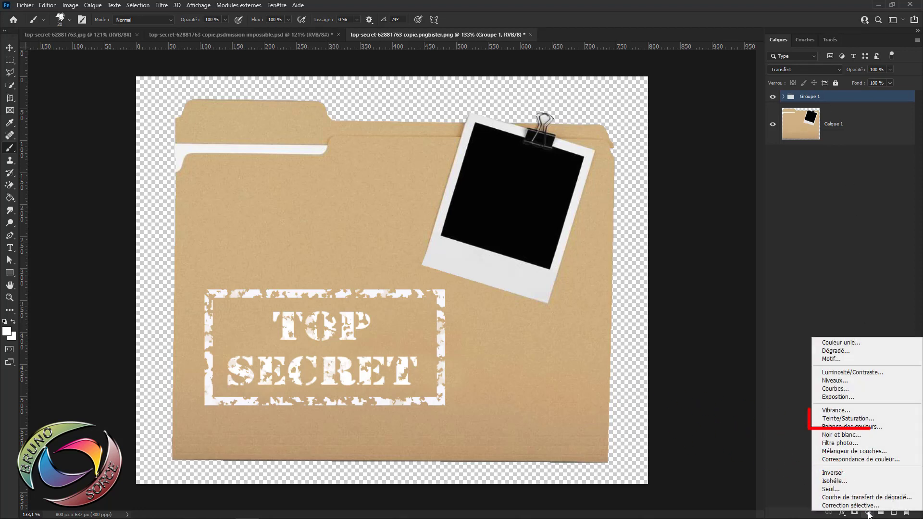
pyautogui.click(846, 419)
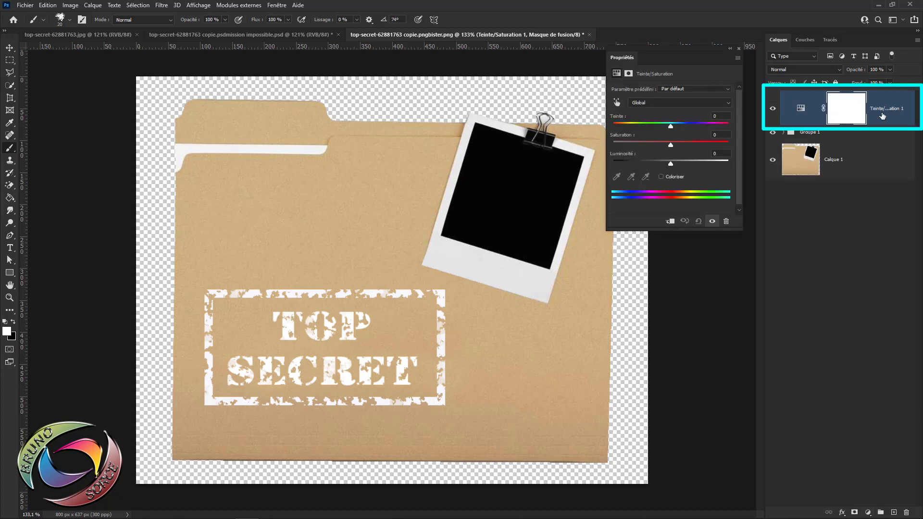
pyautogui.click(670, 221)
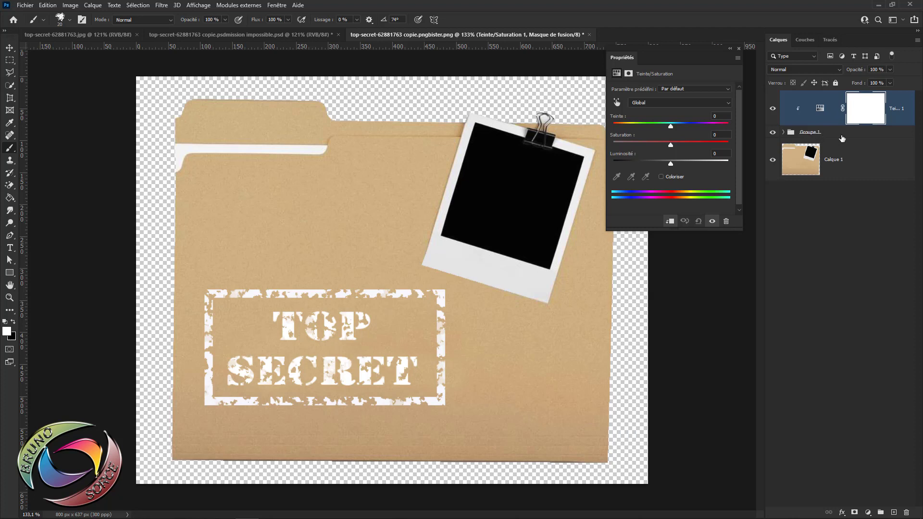
pyautogui.click(660, 177)
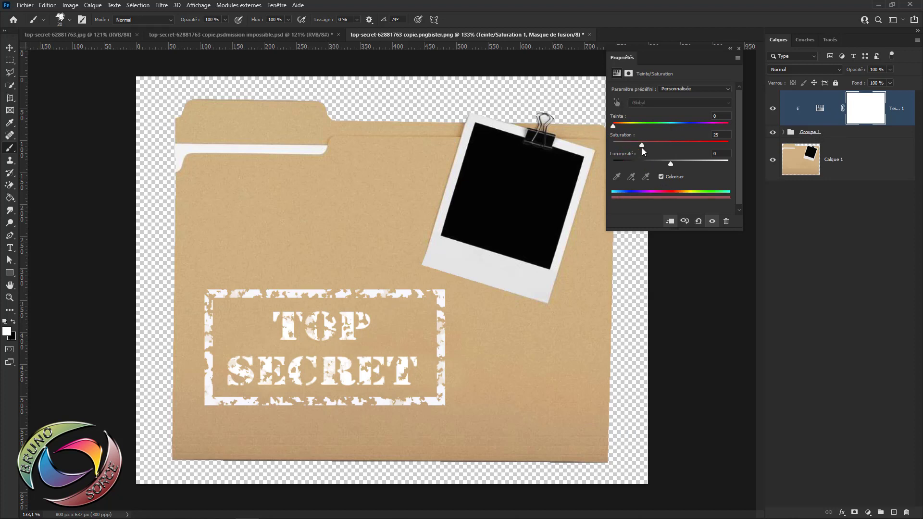
pyautogui.moveTo(641, 145); pyautogui.dragTo(733, 149)
pyautogui.moveTo(669, 163); pyautogui.dragTo(648, 163)
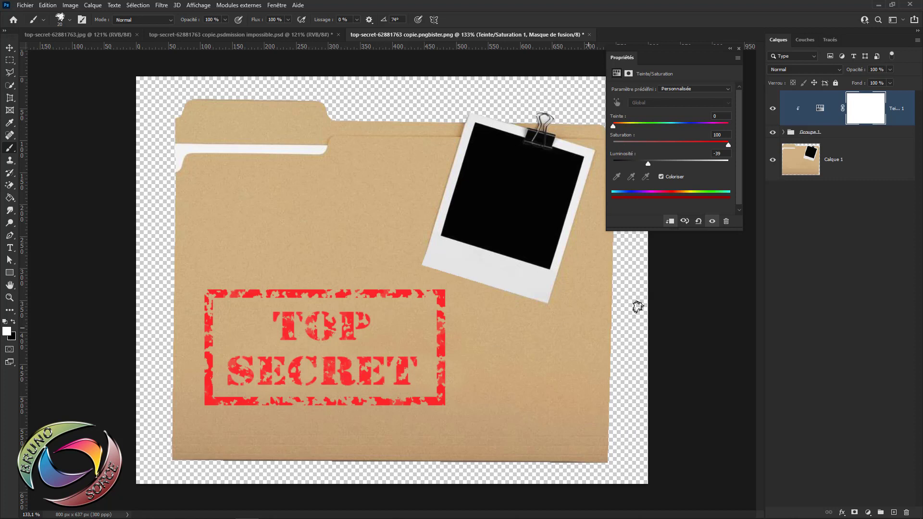
pyautogui.click(784, 133)
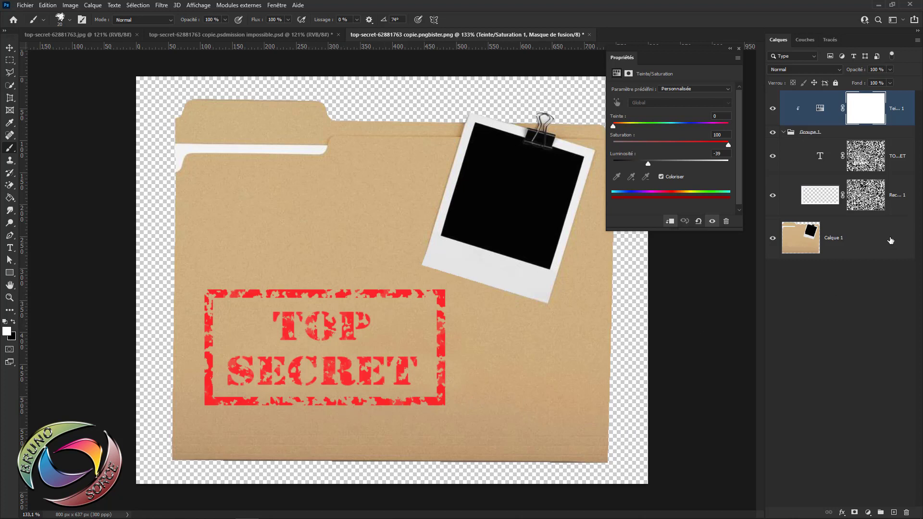
# Step: Target the Rectangle 1 mask with black as foreground, then select Groupe 1 for moving
pyautogui.click(863, 201)
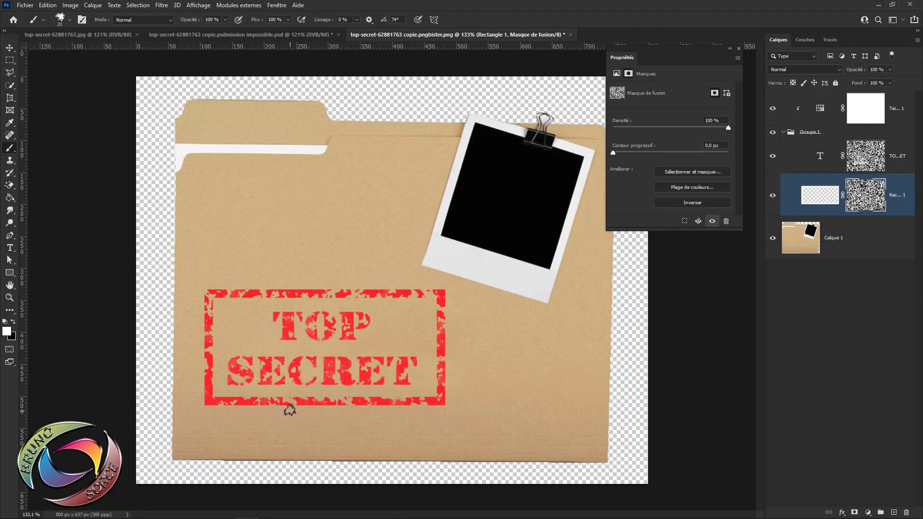
pyautogui.press('x')
pyautogui.click(783, 132)
pyautogui.press('v')
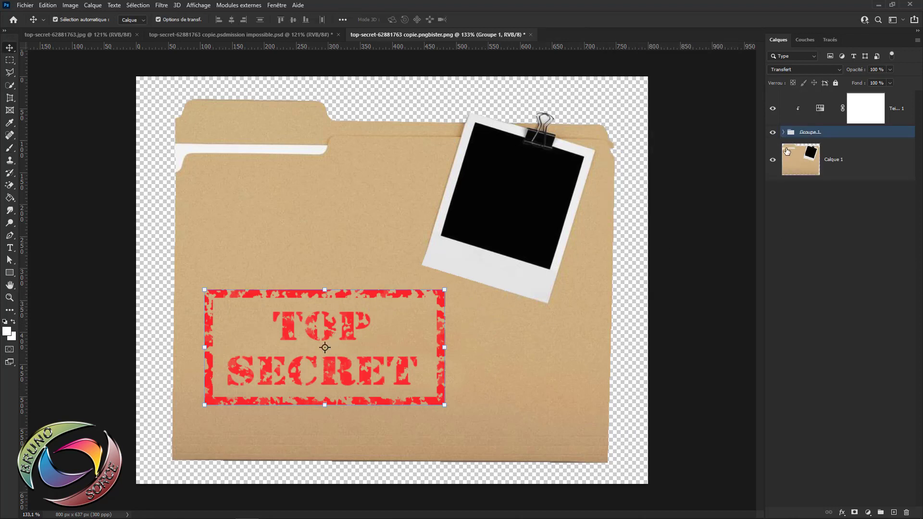
# Step: Select the red adjustment with the stamp layers, shrink to about 82%, tilt -21°, and move up-left
pyautogui.click(784, 133)
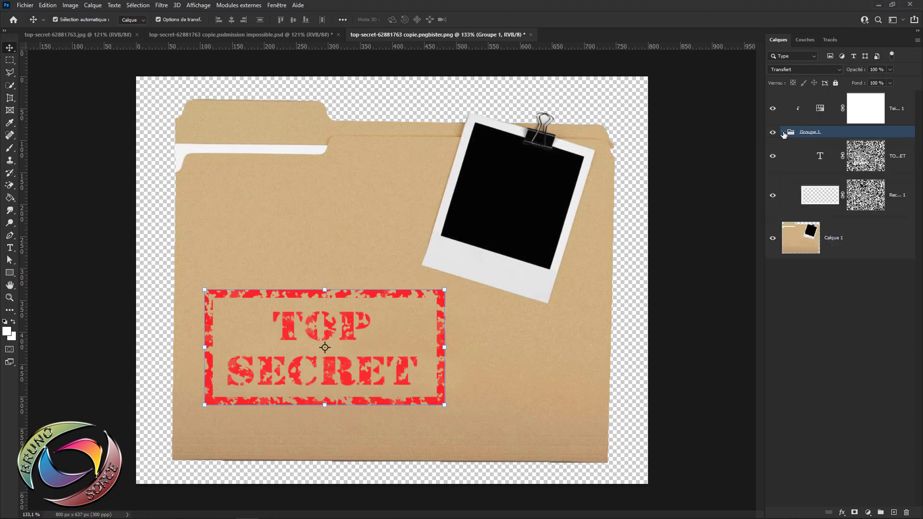
pyautogui.click(831, 116)
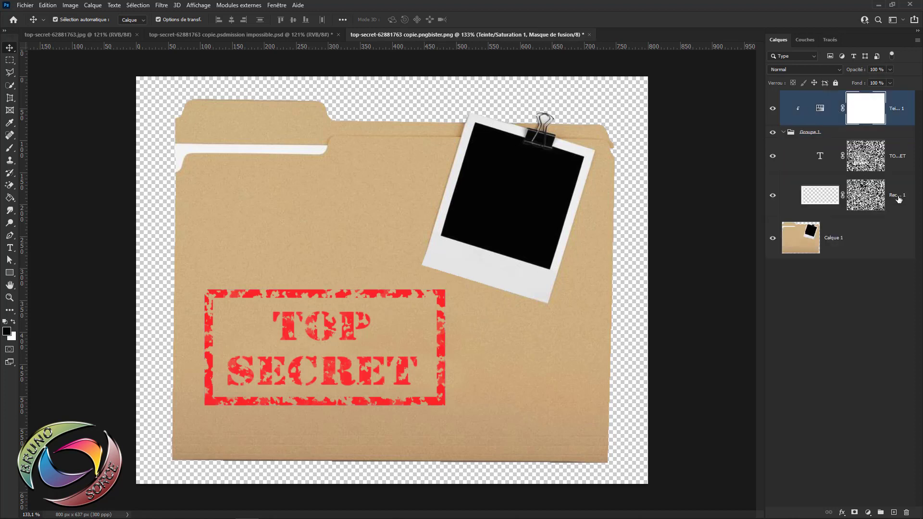
pyautogui.keyDown('shift'); pyautogui.click(897, 200); pyautogui.keyUp('shift')
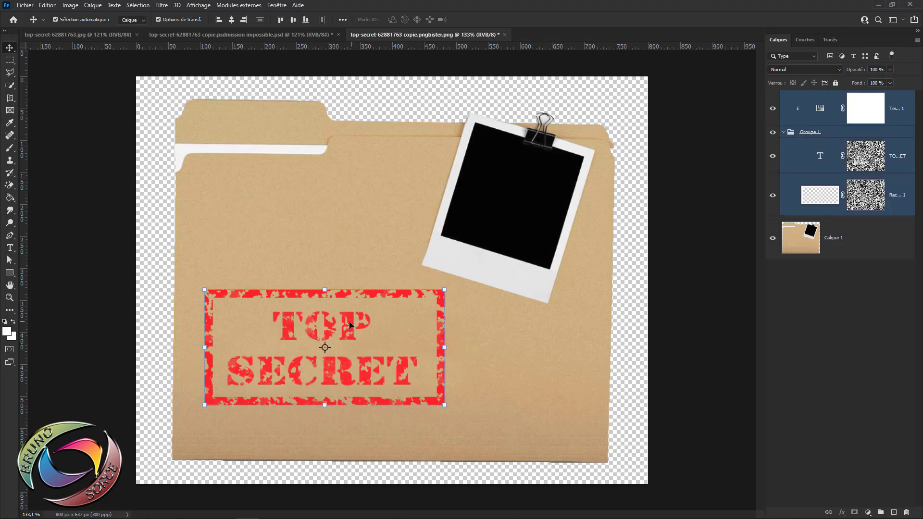
pyautogui.moveTo(349, 325); pyautogui.dragTo(352, 224)
pyautogui.moveTo(455, 197); pyautogui.dragTo(384, 179)
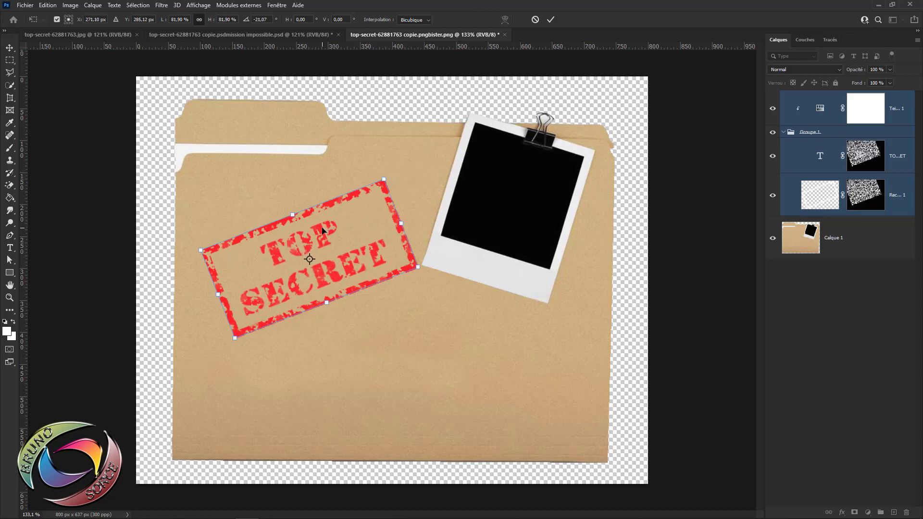
pyautogui.moveTo(322, 231); pyautogui.dragTo(310, 217)
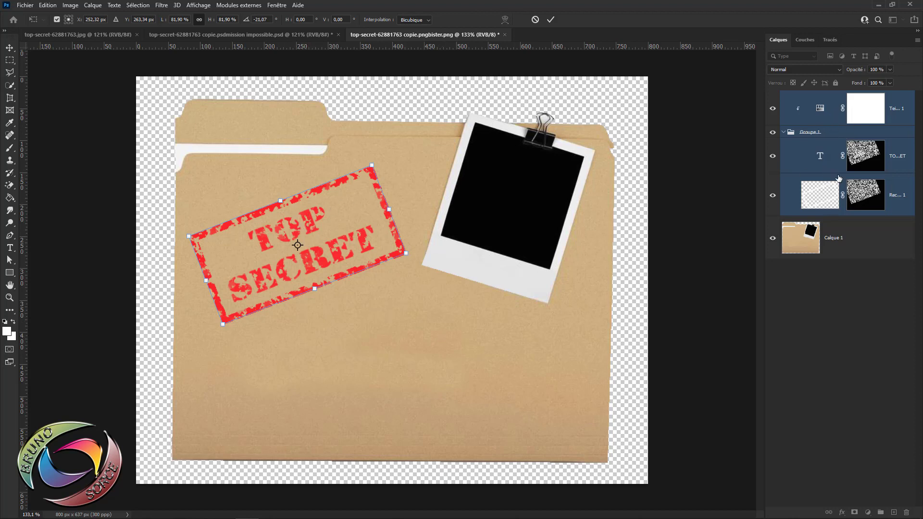
# Step: Commit the stamp's transform, then try a shrunken, rotated duplicate and delete it
pyautogui.click(550, 19)
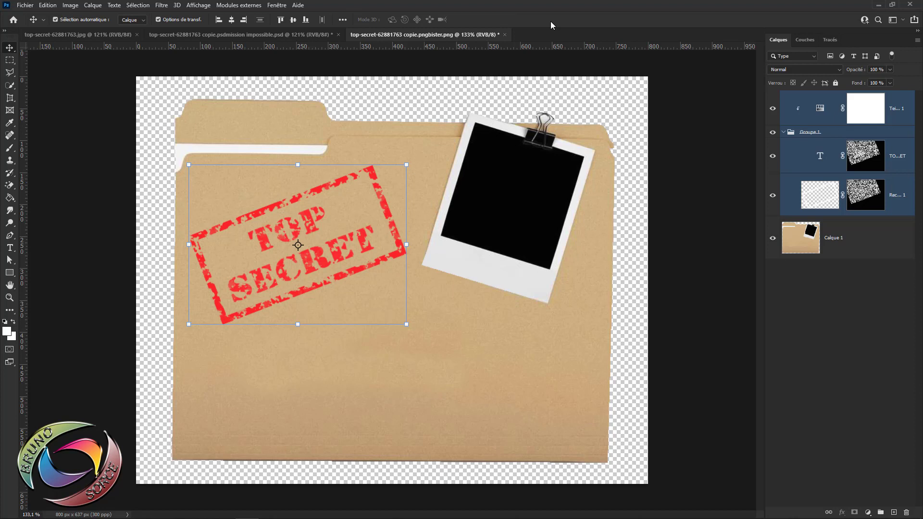
pyautogui.hotkey('ctrl', 'j')
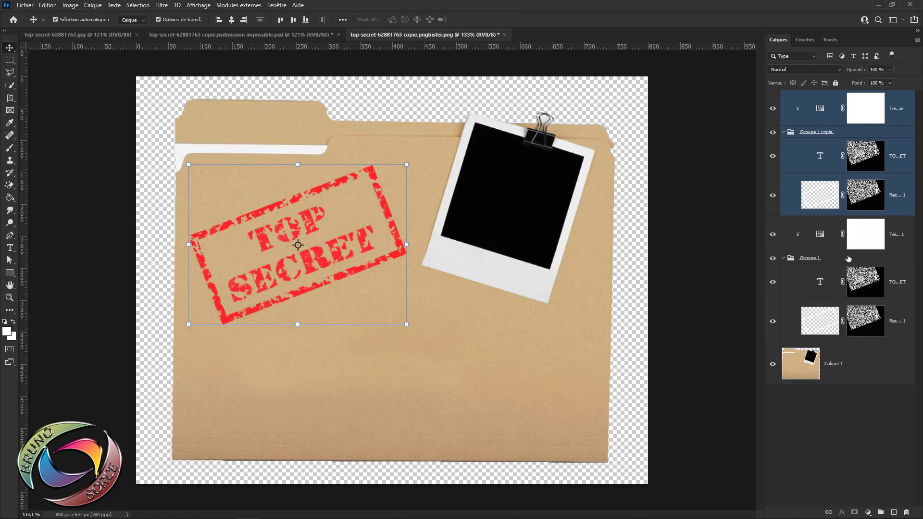
pyautogui.moveTo(380, 251); pyautogui.dragTo(488, 369)
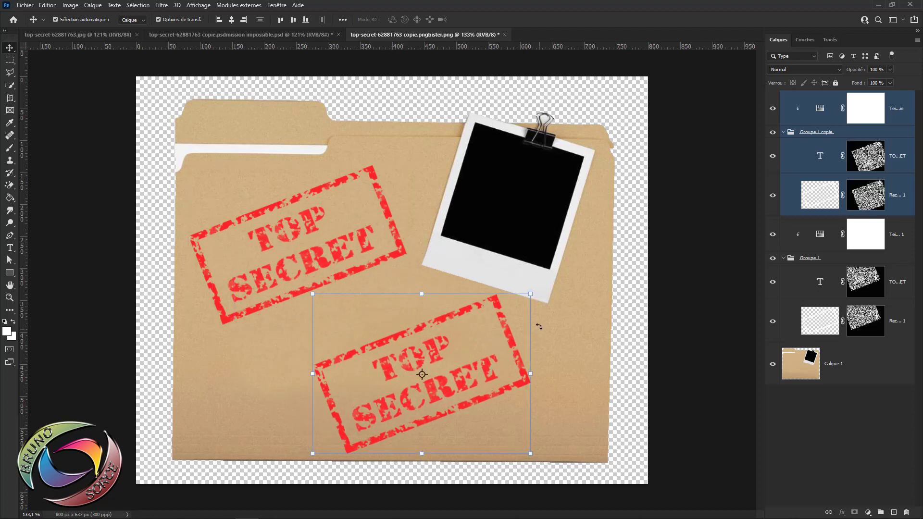
pyautogui.moveTo(530, 295); pyautogui.dragTo(457, 347)
pyautogui.moveTo(408, 366); pyautogui.dragTo(445, 314)
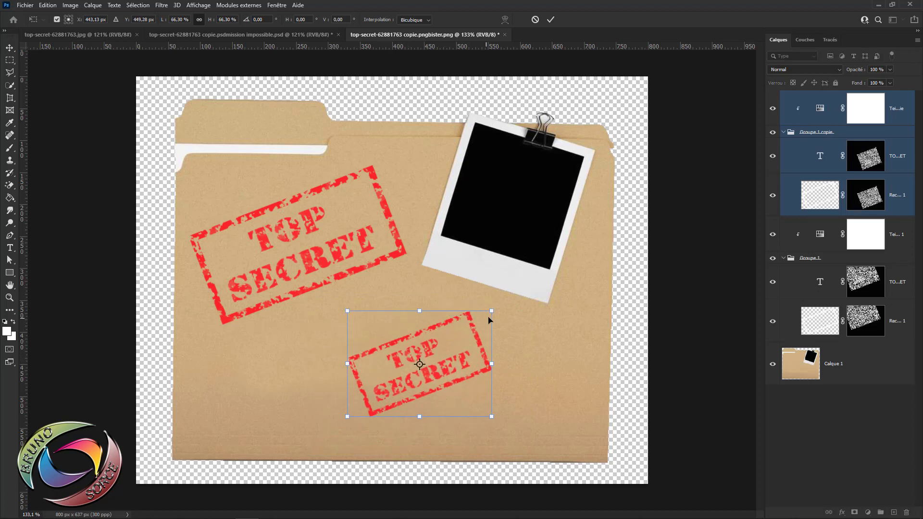
pyautogui.moveTo(503, 306); pyautogui.dragTo(523, 344)
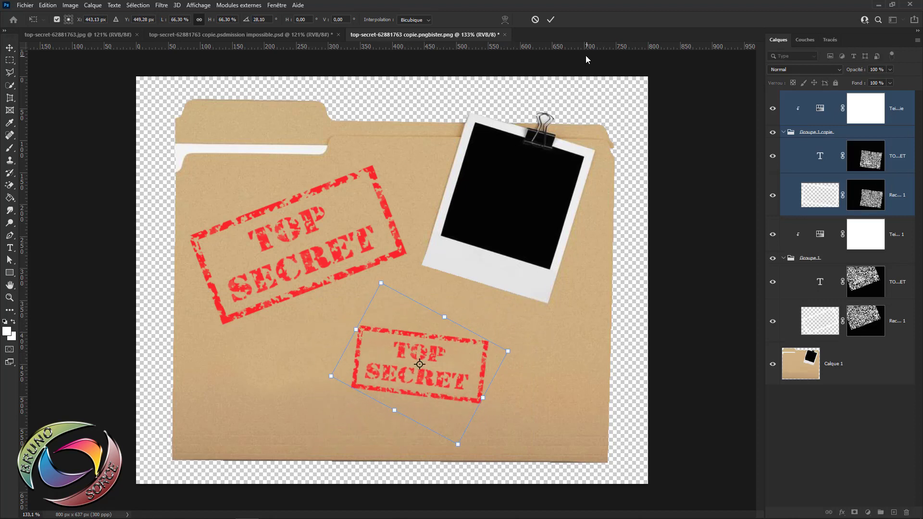
pyautogui.click(550, 20)
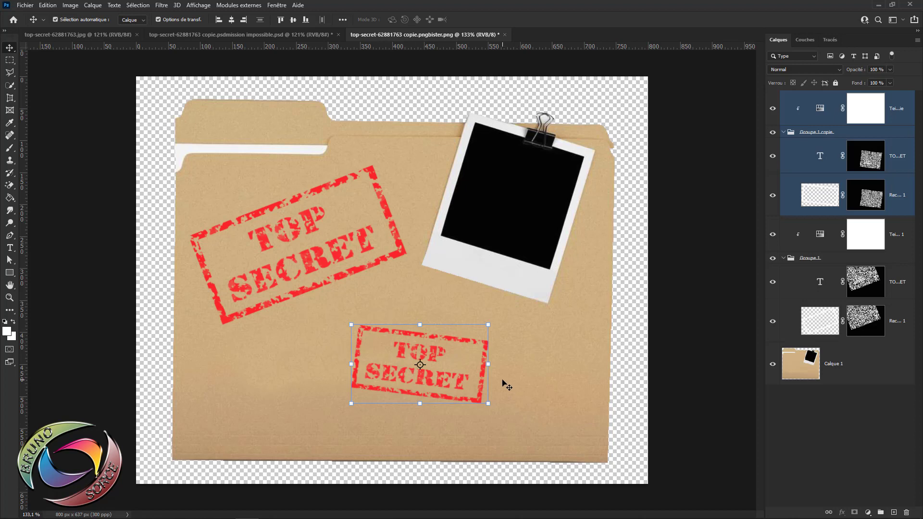
pyautogui.press('Delete')
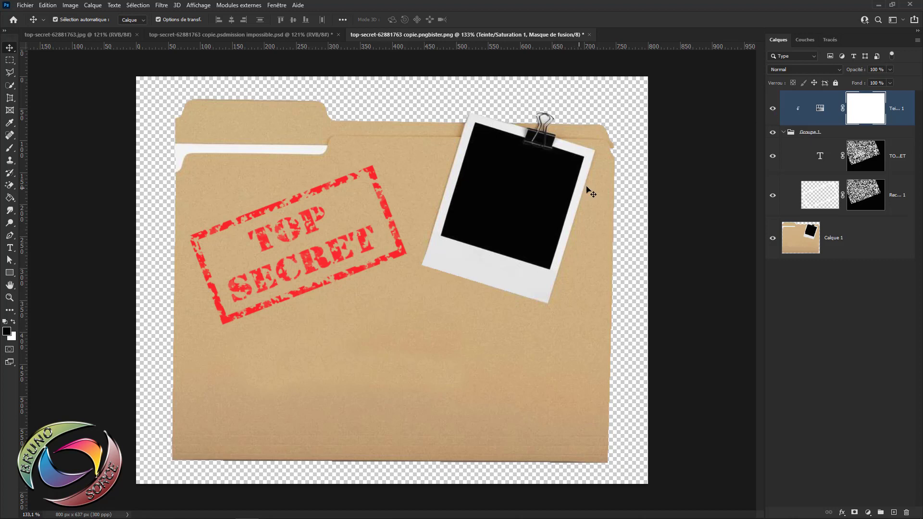
# Step: Hide the red tint and clip a Hue/Saturation to the text: Colorize, Saturation 100, Lightness -45, Hue 116
pyautogui.click(774, 111)
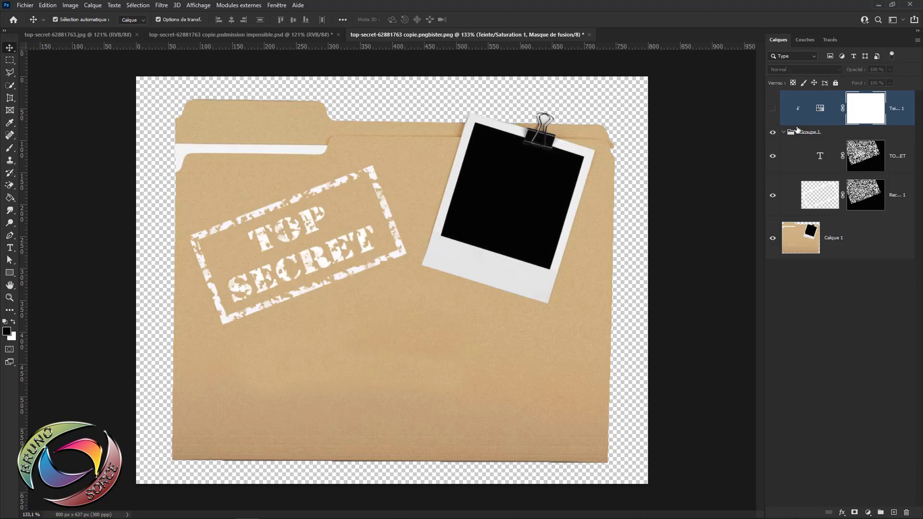
pyautogui.click(801, 165)
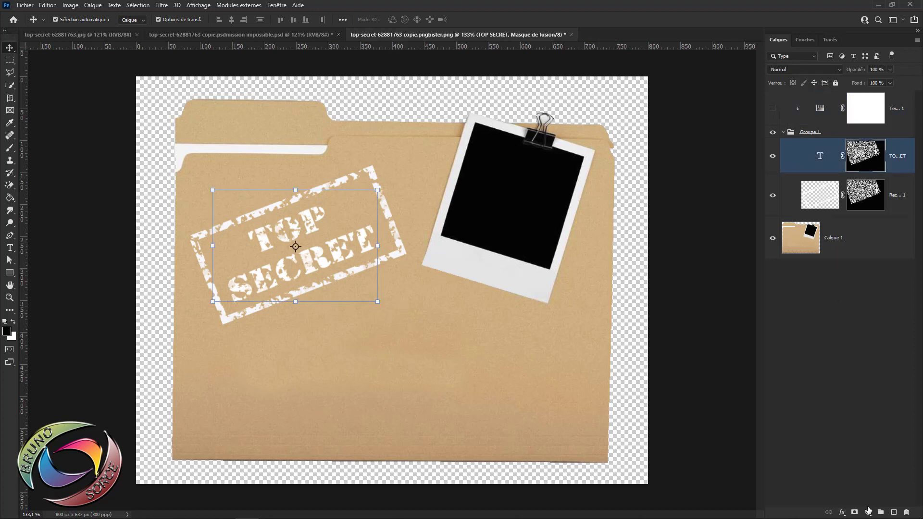
pyautogui.click(867, 512)
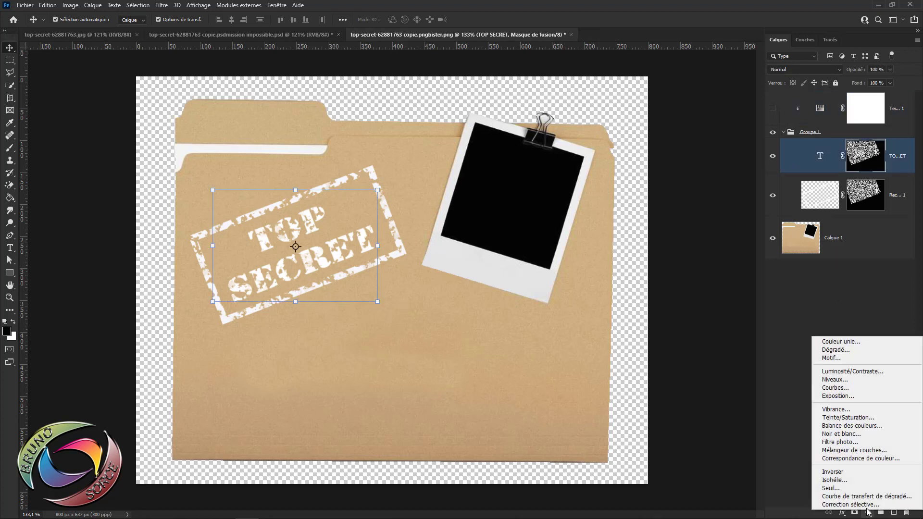
pyautogui.click(848, 417)
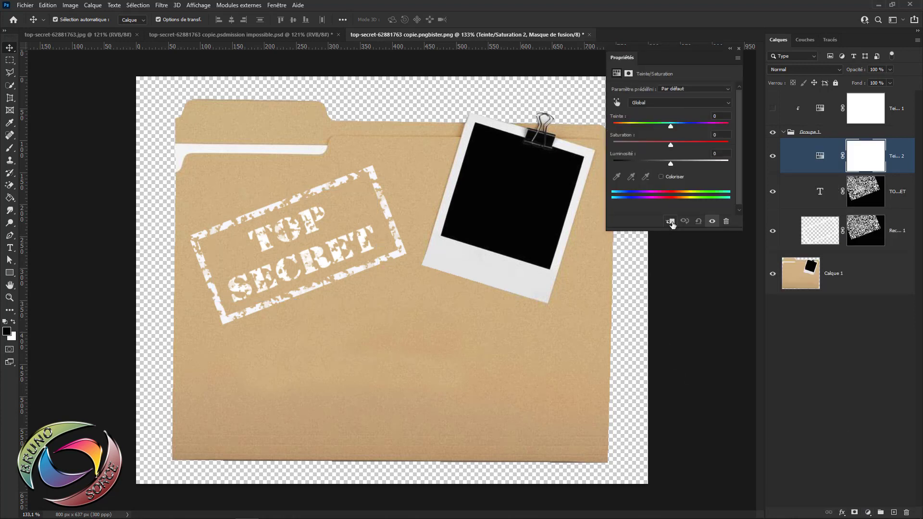
pyautogui.click(671, 222)
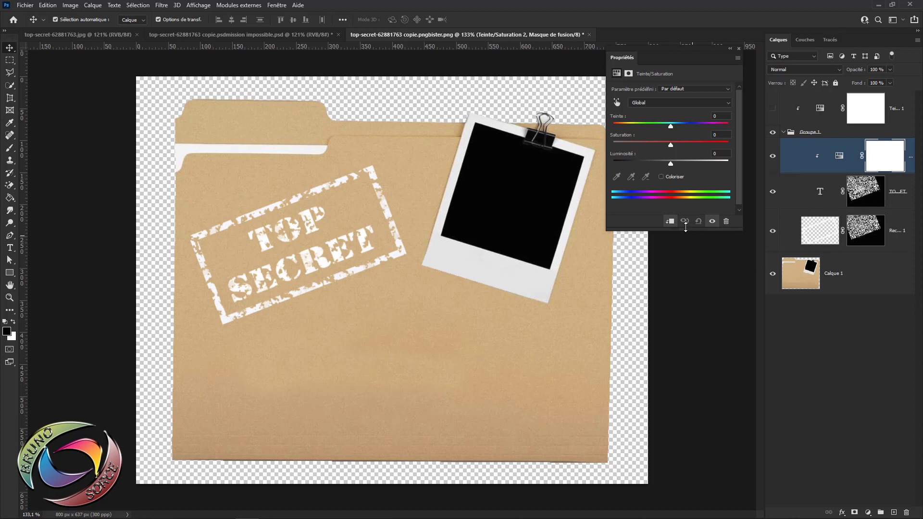
pyautogui.click(662, 177)
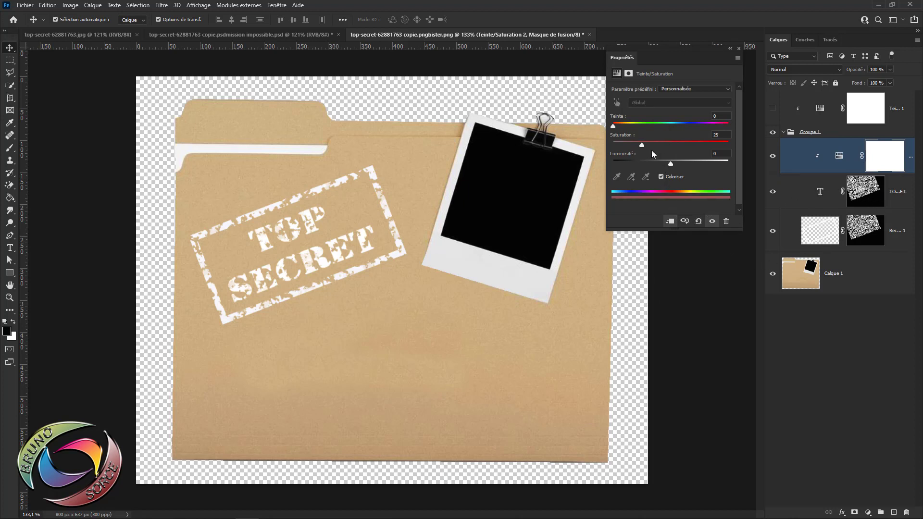
pyautogui.moveTo(661, 147); pyautogui.dragTo(739, 156)
pyautogui.moveTo(671, 162); pyautogui.dragTo(645, 162)
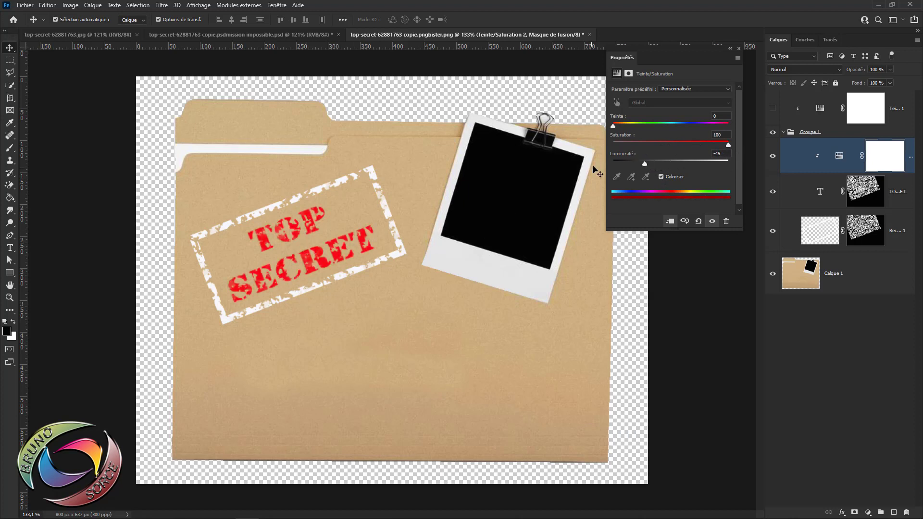
pyautogui.moveTo(614, 128); pyautogui.dragTo(654, 135)
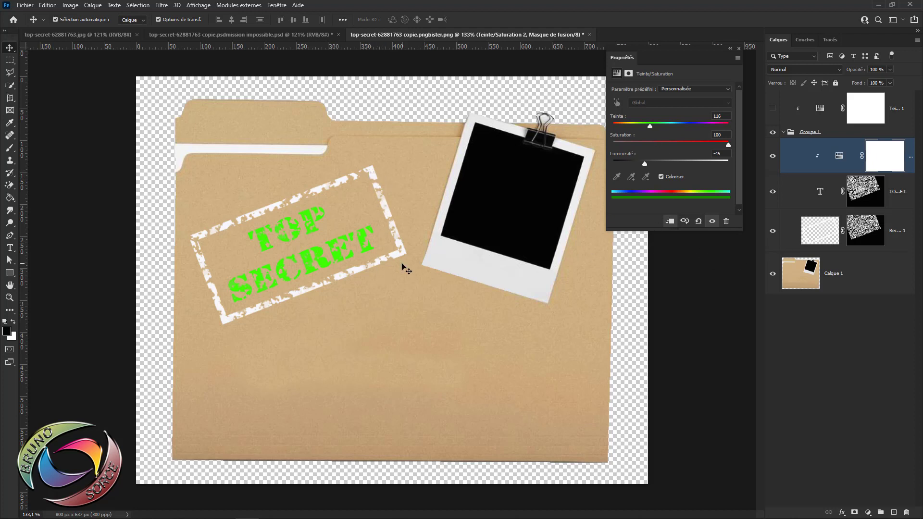
pyautogui.click(902, 244)
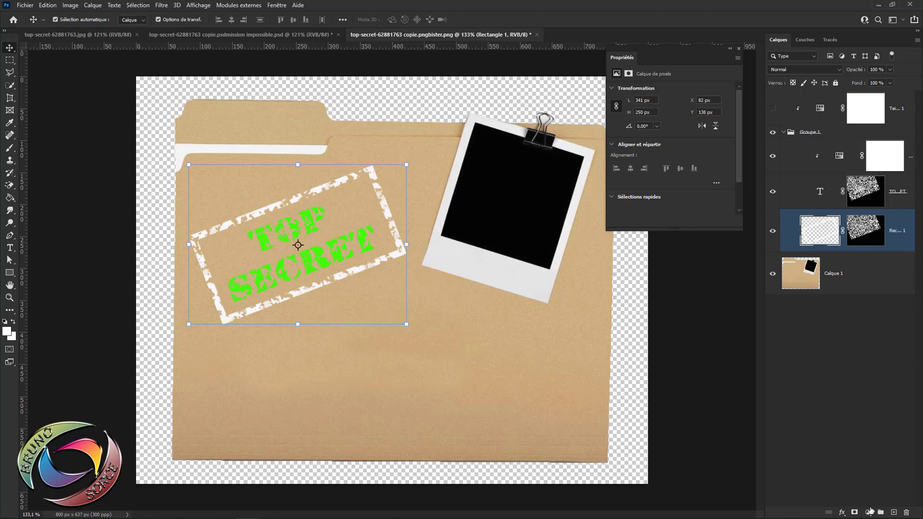
# Step: Add a colorized Hue/Saturation layer clipped to the frame: saturation 100, lightness -54, hue 335 magenta
pyautogui.click(869, 512)
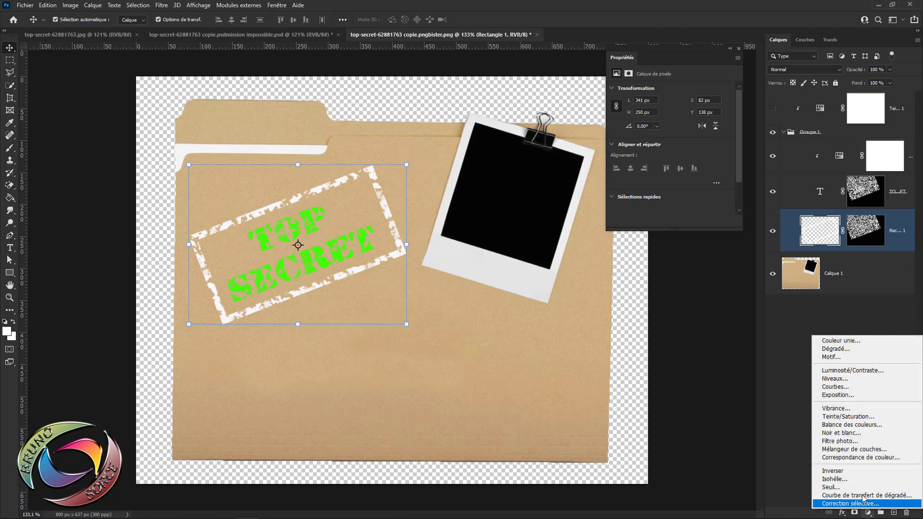
pyautogui.click(835, 418)
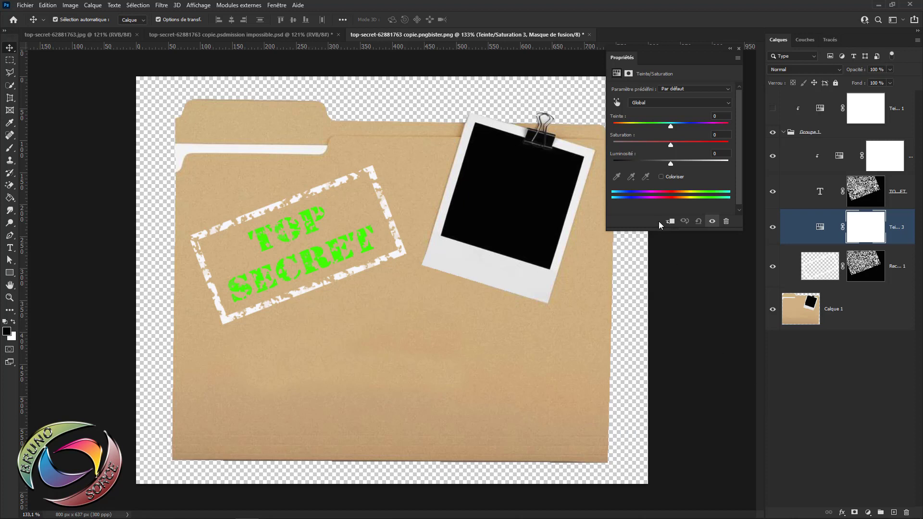
pyautogui.click(670, 222)
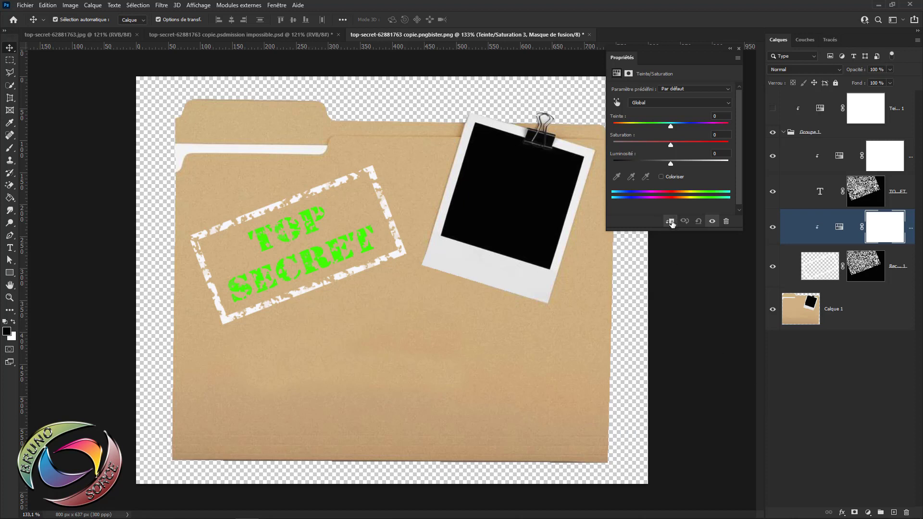
pyautogui.click(661, 176)
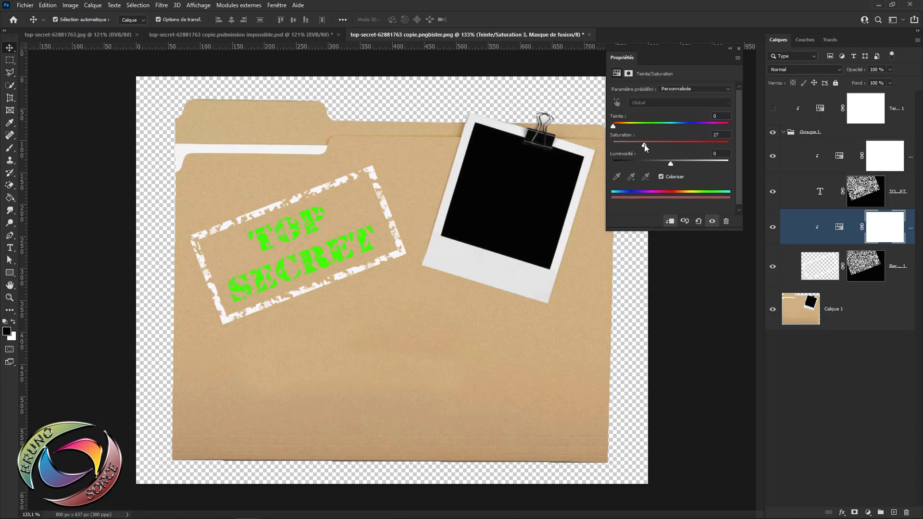
pyautogui.moveTo(644, 144); pyautogui.dragTo(742, 152)
pyautogui.moveTo(671, 165); pyautogui.dragTo(640, 165)
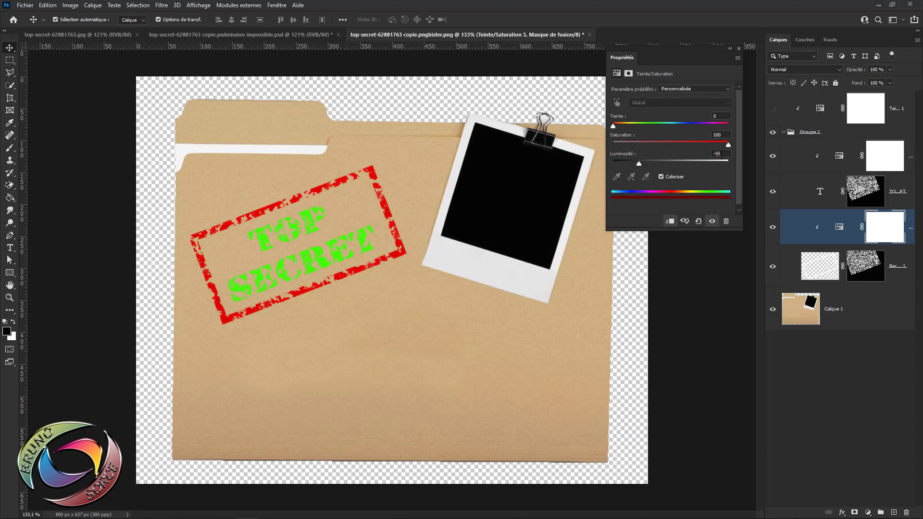
pyautogui.moveTo(615, 128); pyautogui.dragTo(731, 146)
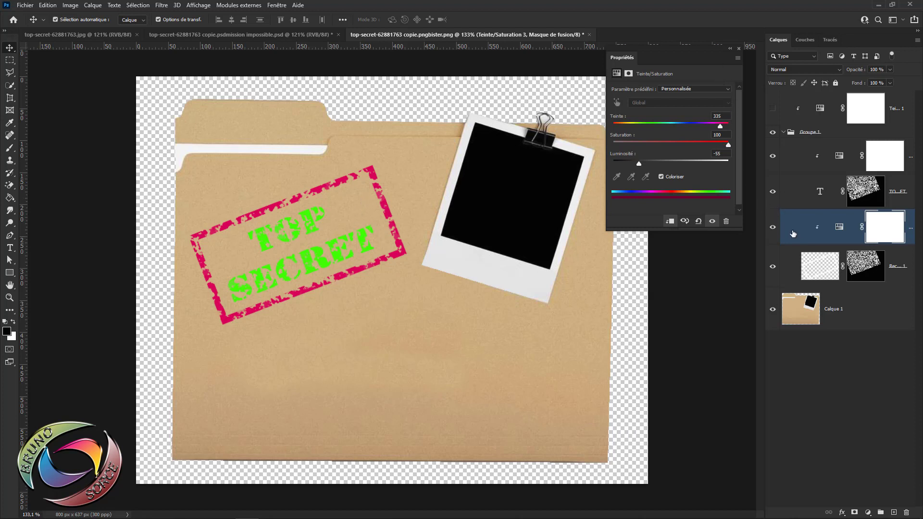
# Step: Hide the frame's magenta and text's green adjustments, and show the red adjustment over the whole stamp
pyautogui.click(773, 228)
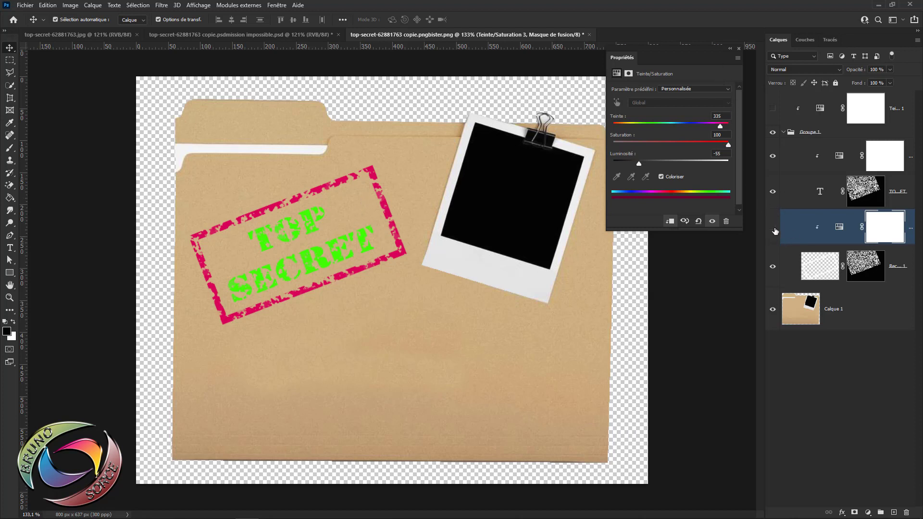
pyautogui.click(775, 157)
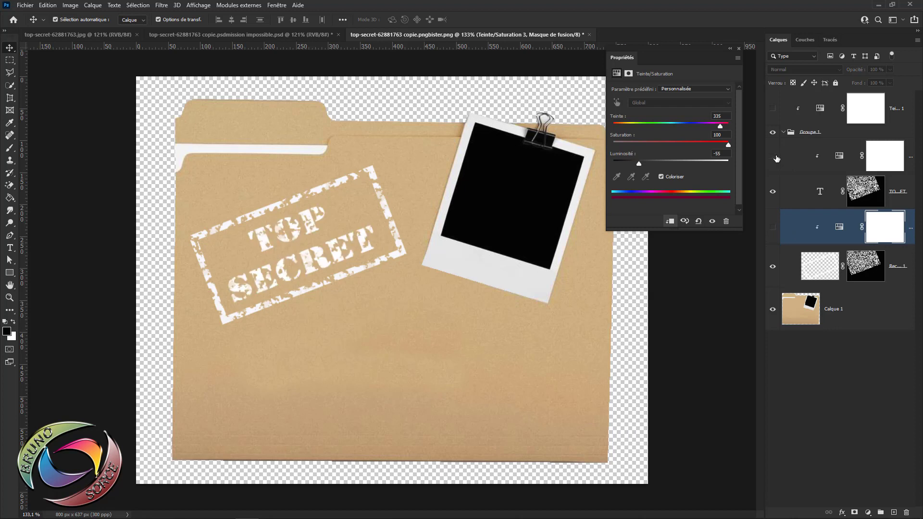
pyautogui.click(772, 108)
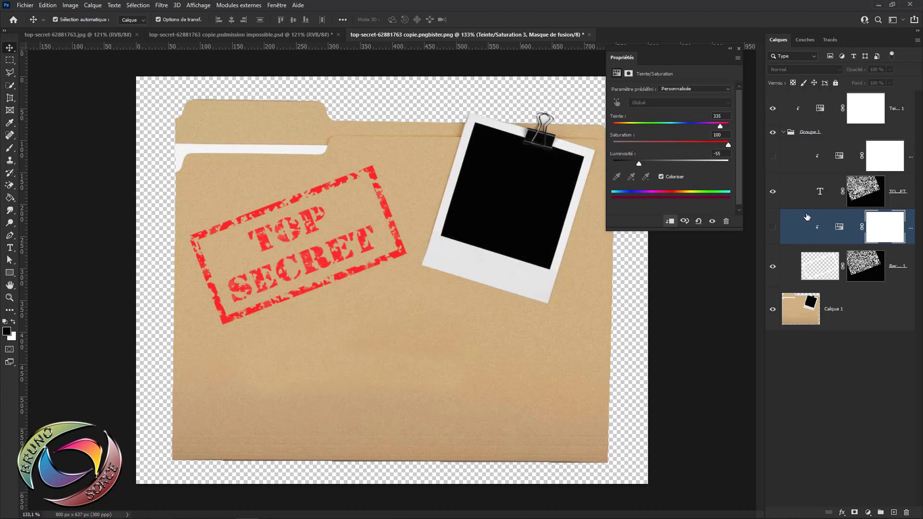
# Step: Toggle the folder image off and on to check the stamp, then select the text layer
pyautogui.click(772, 313)
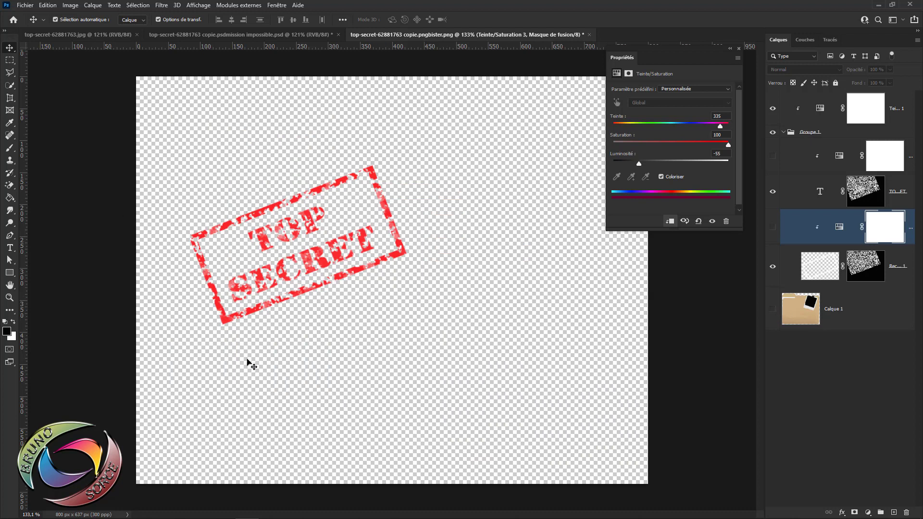
pyautogui.click(774, 311)
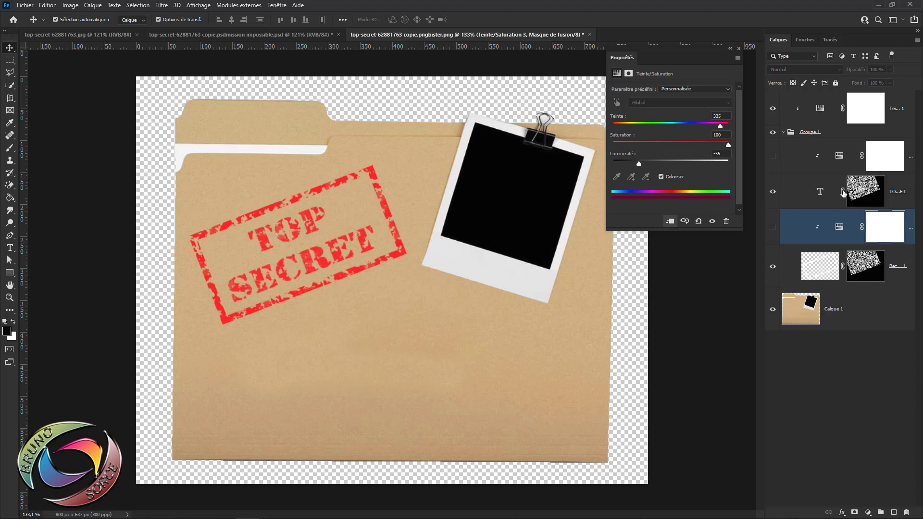
pyautogui.click(829, 204)
# Step: Delete the hidden Hue/Saturation layers and select the TOP SECRET text layer
pyautogui.click(821, 239)
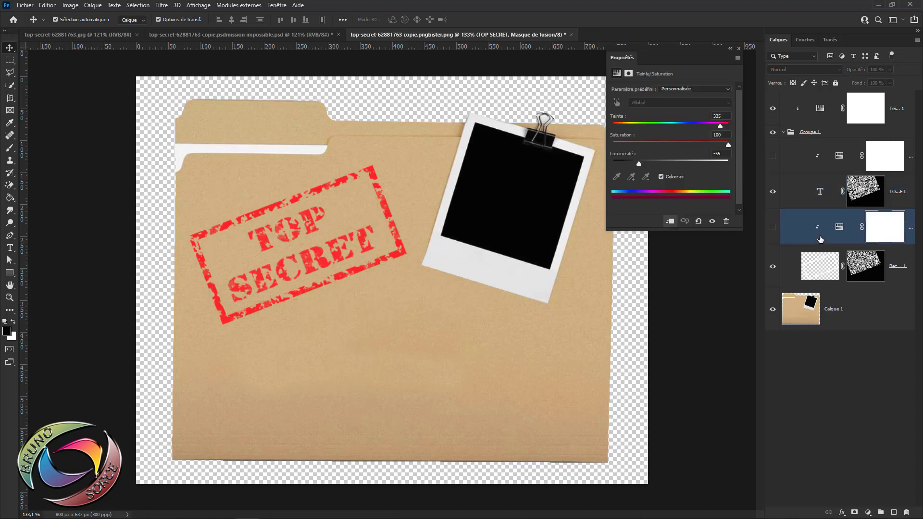
pyautogui.press('Delete')
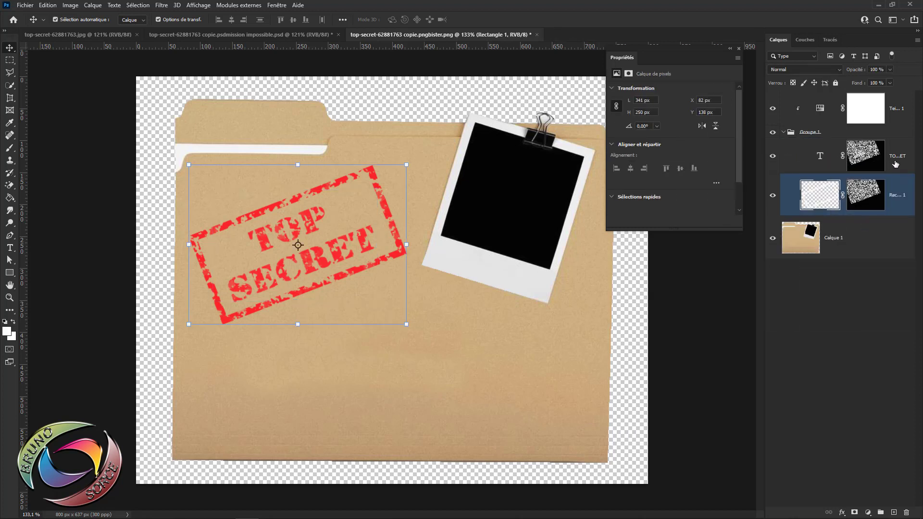
pyautogui.click(895, 164)
# Step: Replace TOP SECRET with the author's name on two lines and commit the text
pyautogui.click(8, 248)
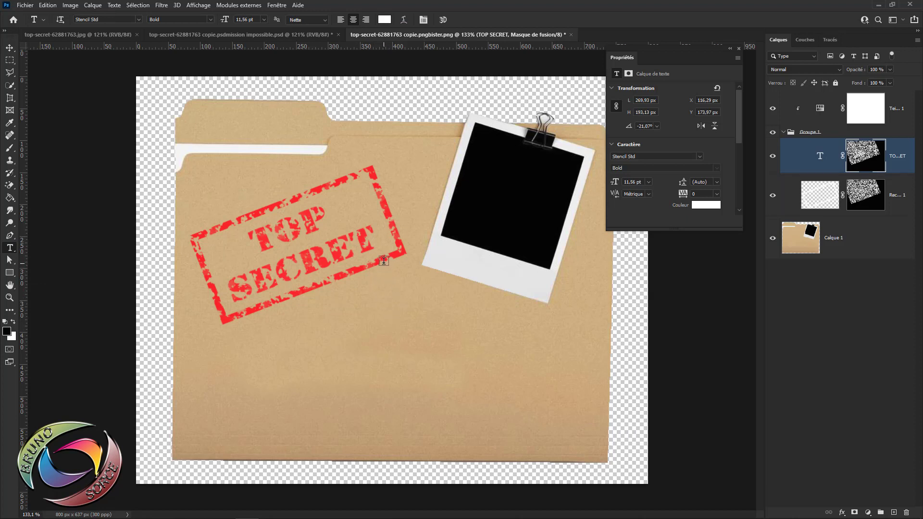
pyautogui.click(376, 246)
pyautogui.press('BackSpace')
pyautogui.press('BackSpace')
pyautogui.press('BackSpace')
pyautogui.press('BackSpace')
pyautogui.press('BackSpace')
pyautogui.press('BackSpace')
pyautogui.press('BackSpace')
pyautogui.press('BackSpace')
pyautogui.press('BackSpace')
pyautogui.press('BackSpace')
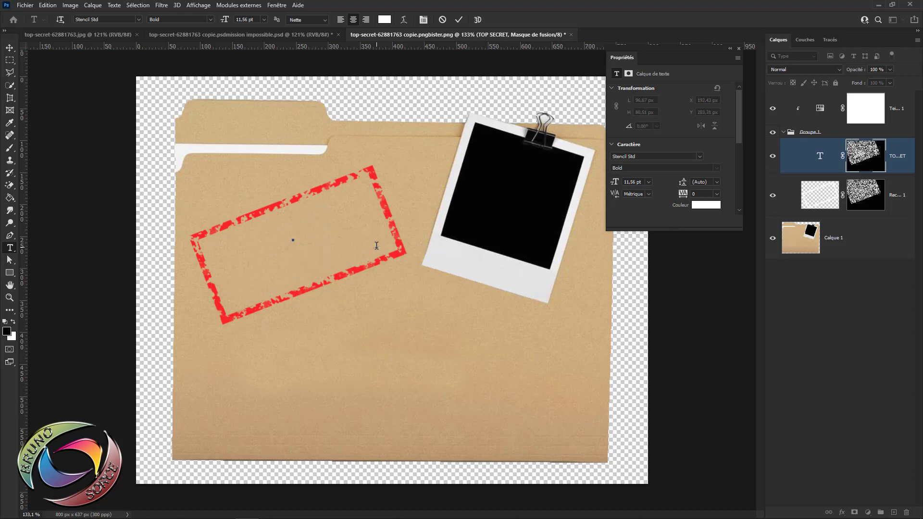
pyautogui.write('BRU')
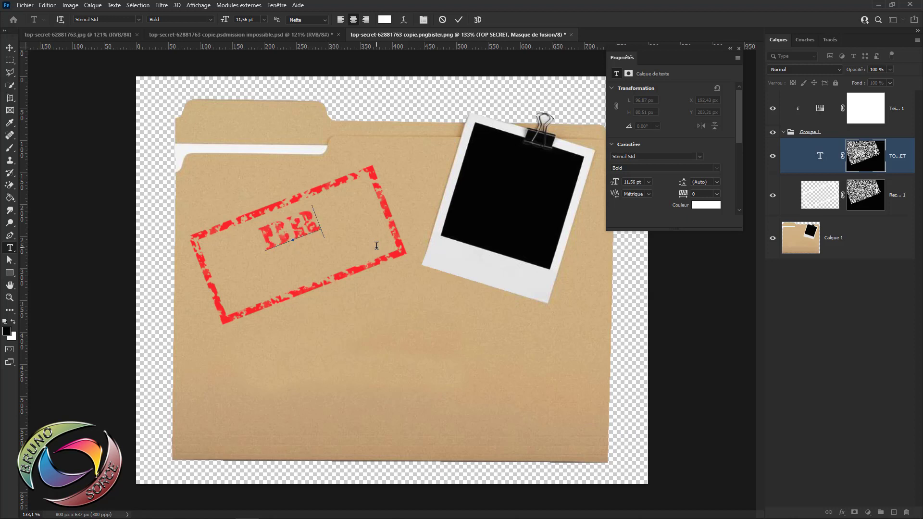
pyautogui.write('NE')
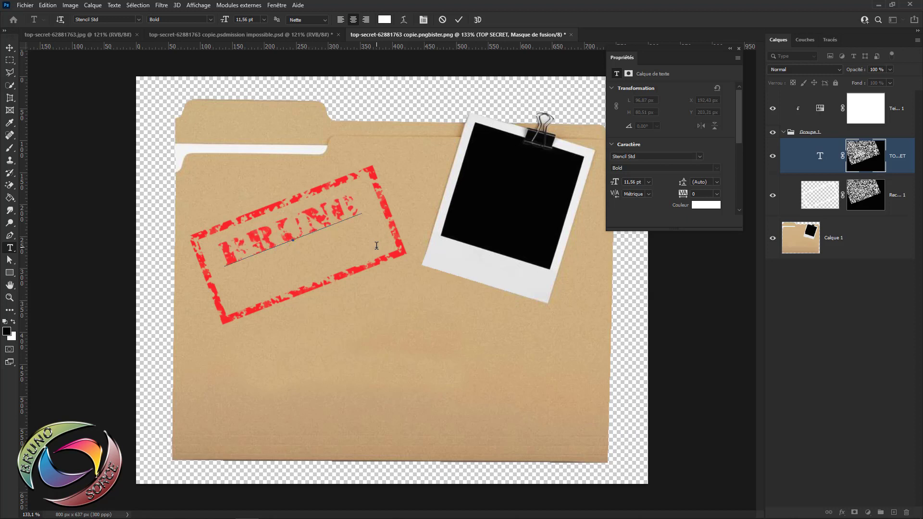
pyautogui.press('Return')
pyautogui.write('SOR')
pyautogui.write('CE')
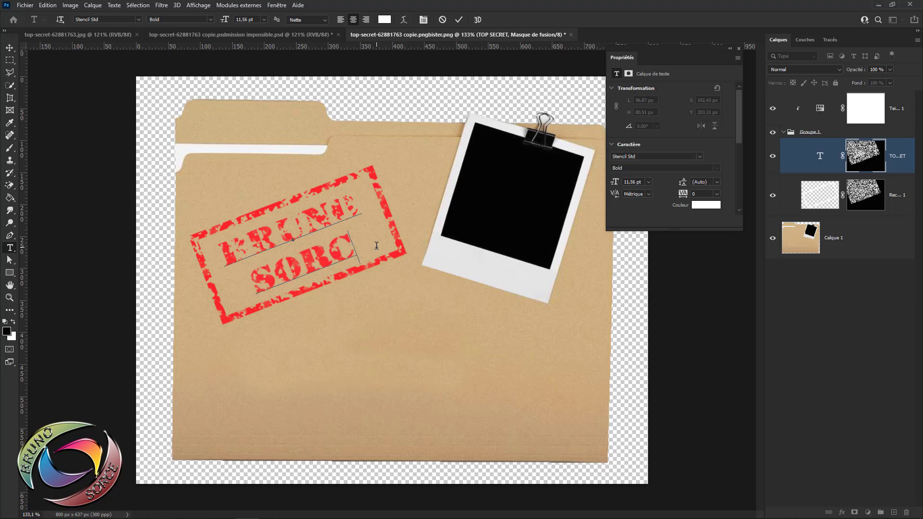
pyautogui.click(459, 21)
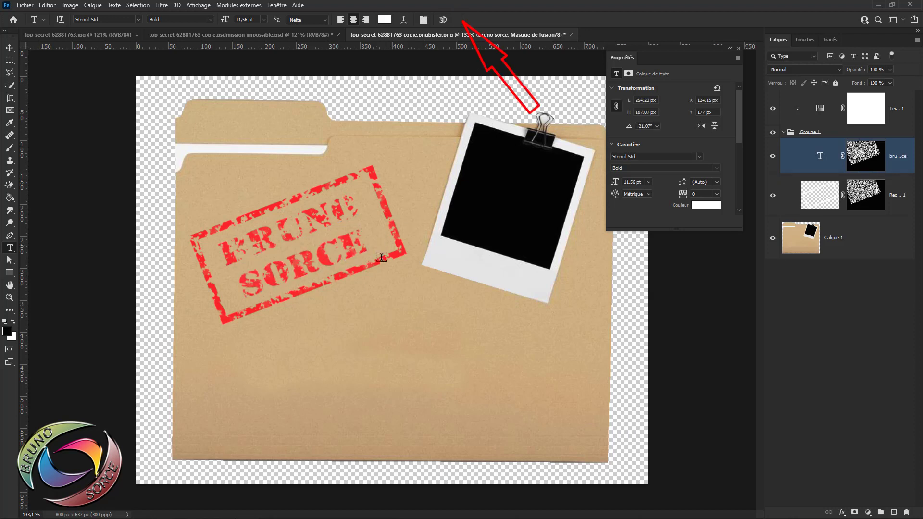
pyautogui.click(870, 160)
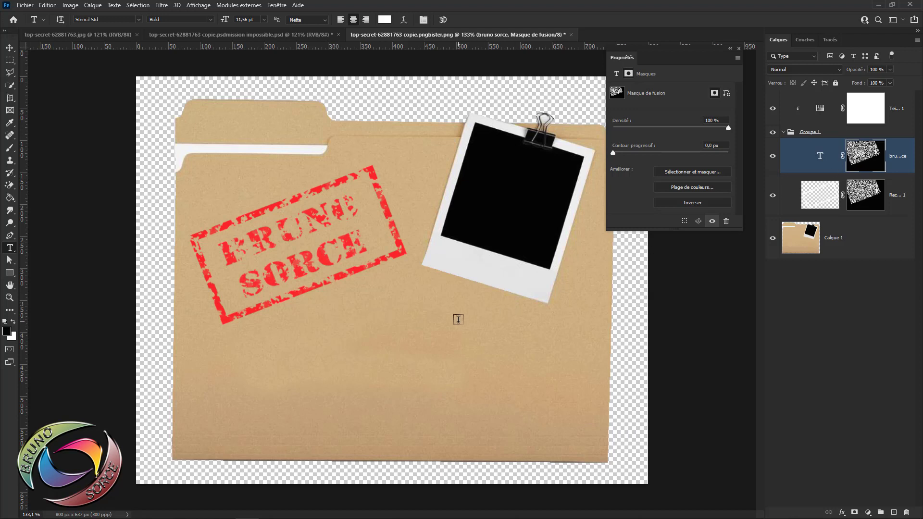
# Step: Paint white on the text mask to restore the name's worn first and last letters, then select the text
pyautogui.press('b')
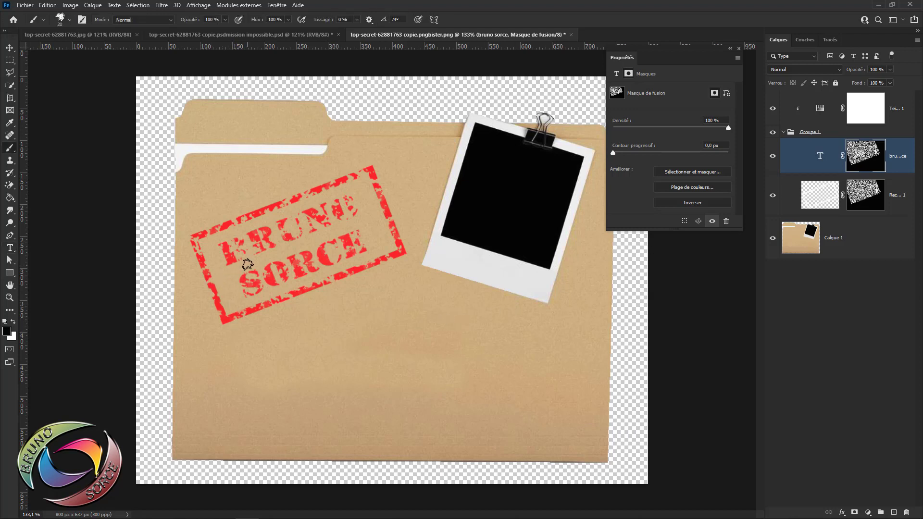
pyautogui.press('x')
pyautogui.moveTo(244, 264)
pyautogui.mouseDown()
pyautogui.moveTo(238, 239)
pyautogui.moveTo(217, 244)
pyautogui.moveTo(220, 256)
pyautogui.moveTo(244, 251)
pyautogui.mouseUp()
pyautogui.moveTo(333, 210)
pyautogui.mouseDown()
pyautogui.moveTo(353, 217)
pyautogui.moveTo(341, 217)
pyautogui.moveTo(339, 198)
pyautogui.moveTo(338, 261)
pyautogui.moveTo(361, 241)
pyautogui.mouseUp()
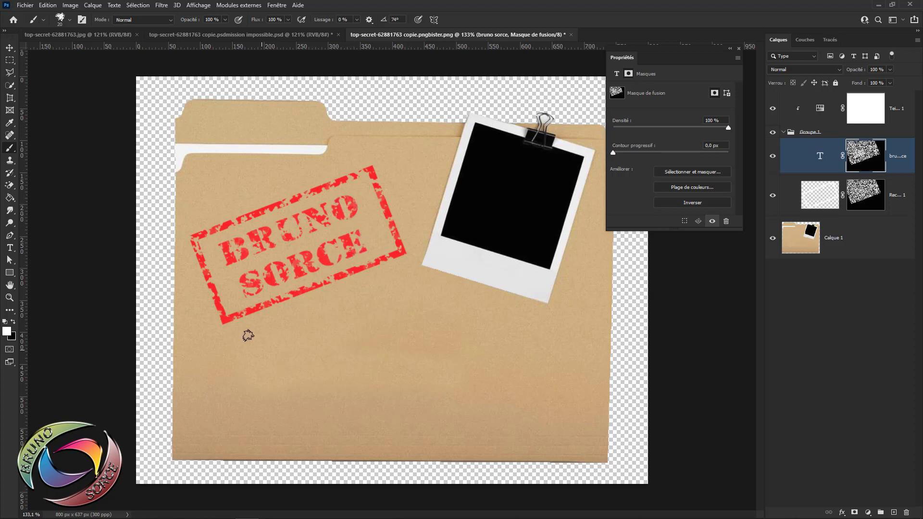
pyautogui.press('t')
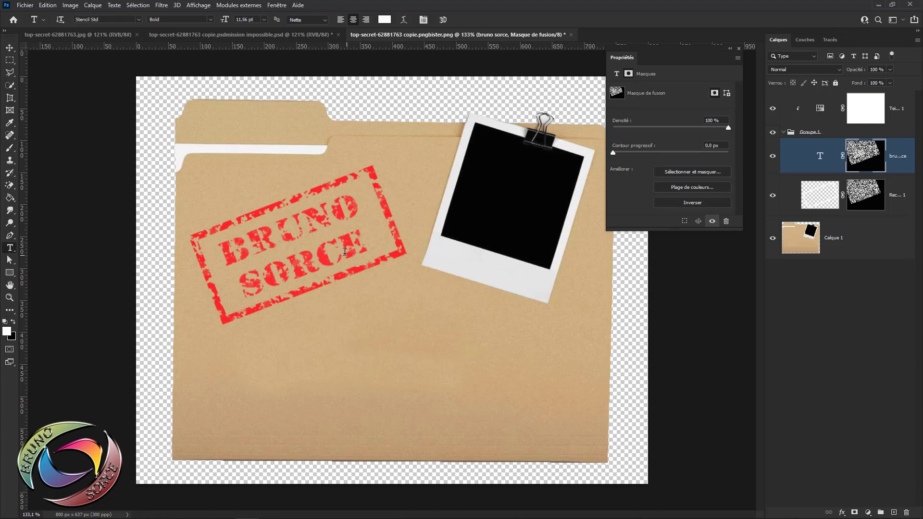
pyautogui.moveTo(368, 250); pyautogui.dragTo(221, 258)
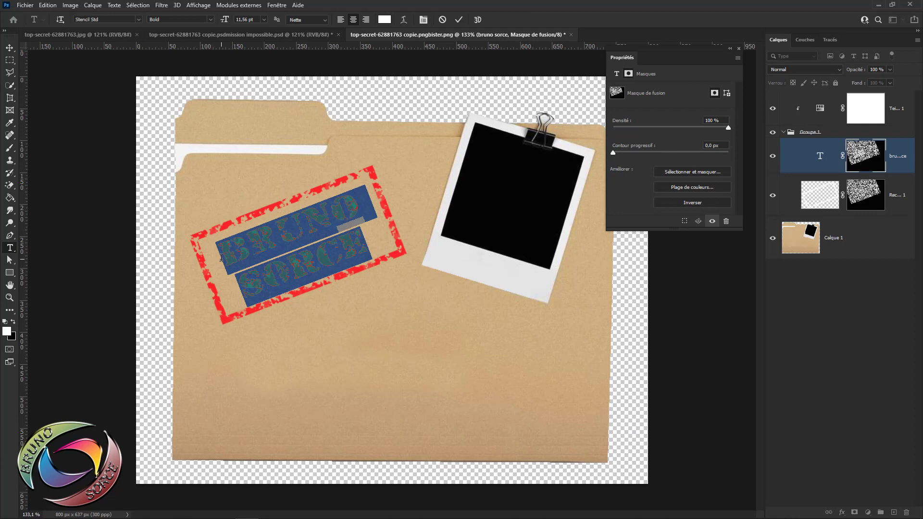
# Step: Change the stamp text to DANGER and nudge it down and right inside the frame
pyautogui.write('DAN')
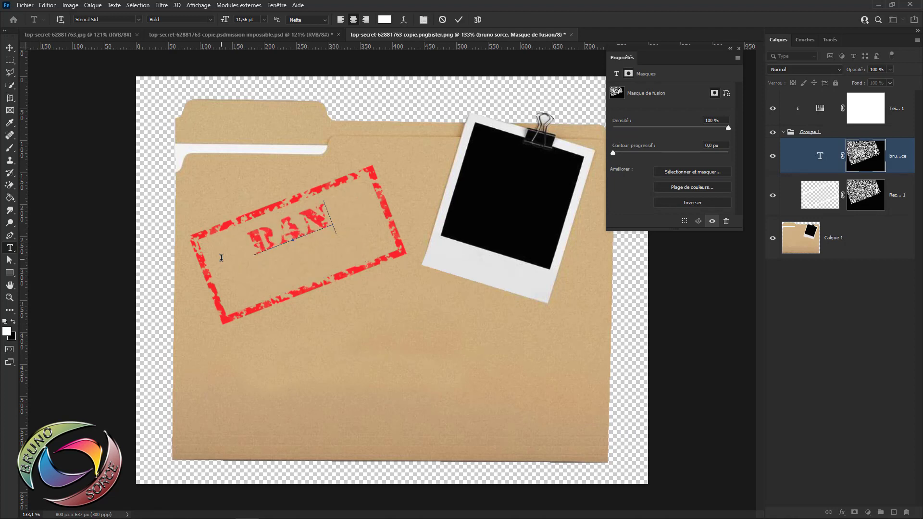
pyautogui.write('GER')
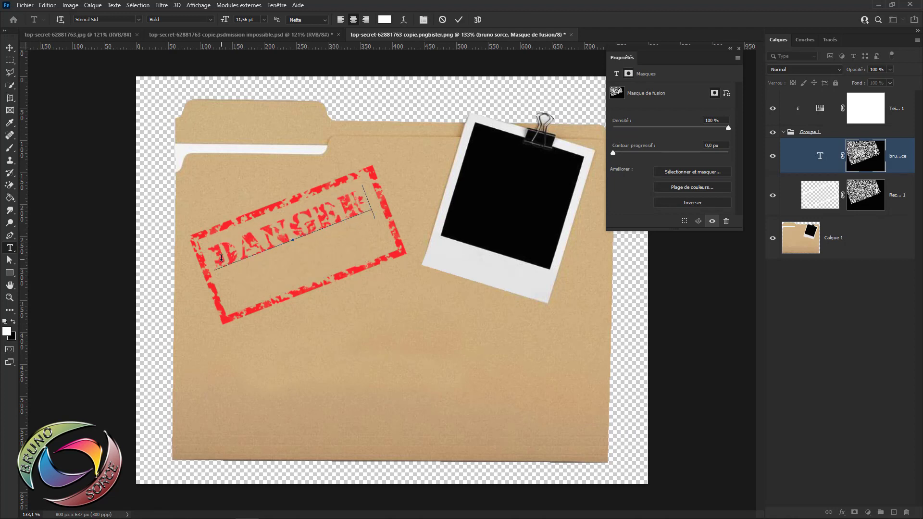
pyautogui.click(457, 20)
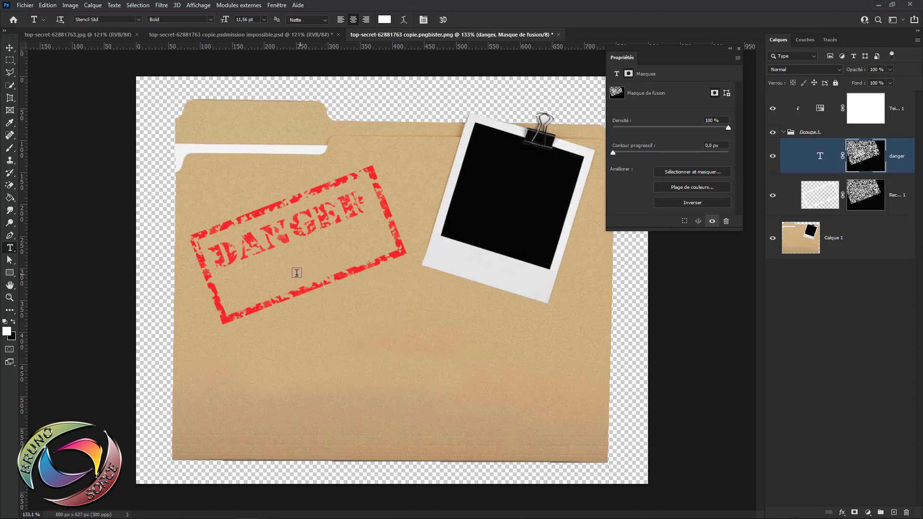
pyautogui.press('v')
pyautogui.moveTo(301, 231); pyautogui.dragTo(310, 246)
# Step: Paint white on the mask to make the R, D, A and N of DANGER more solid
pyautogui.press('b')
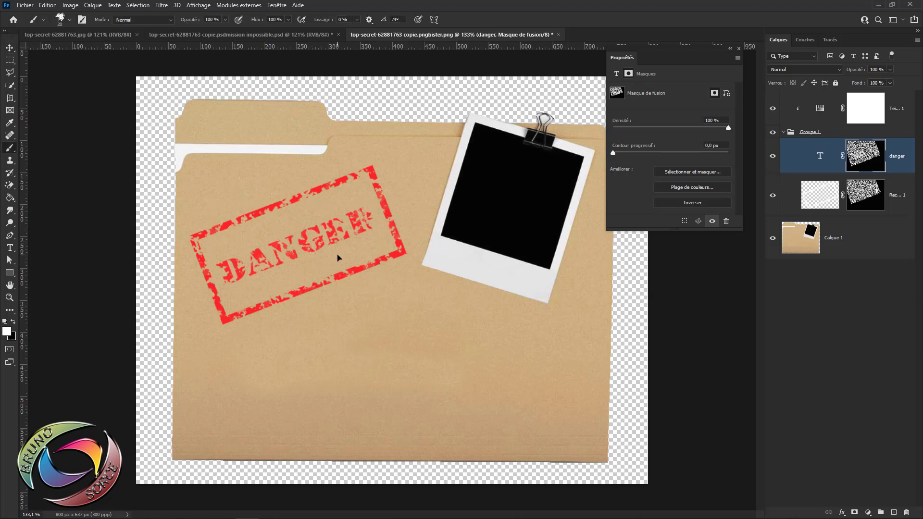
pyautogui.click(367, 211)
pyautogui.click(375, 224)
pyautogui.moveTo(222, 267)
pyautogui.mouseDown()
pyautogui.moveTo(263, 268)
pyautogui.moveTo(291, 252)
pyautogui.mouseUp()
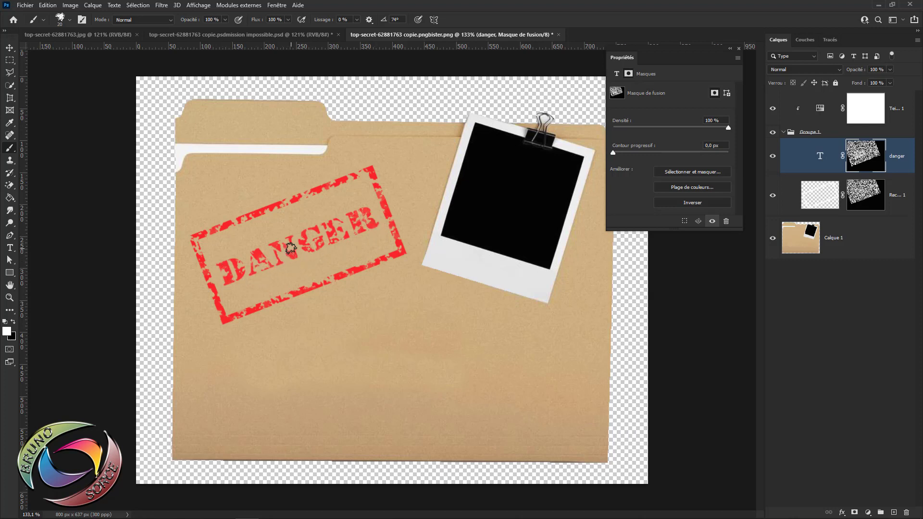